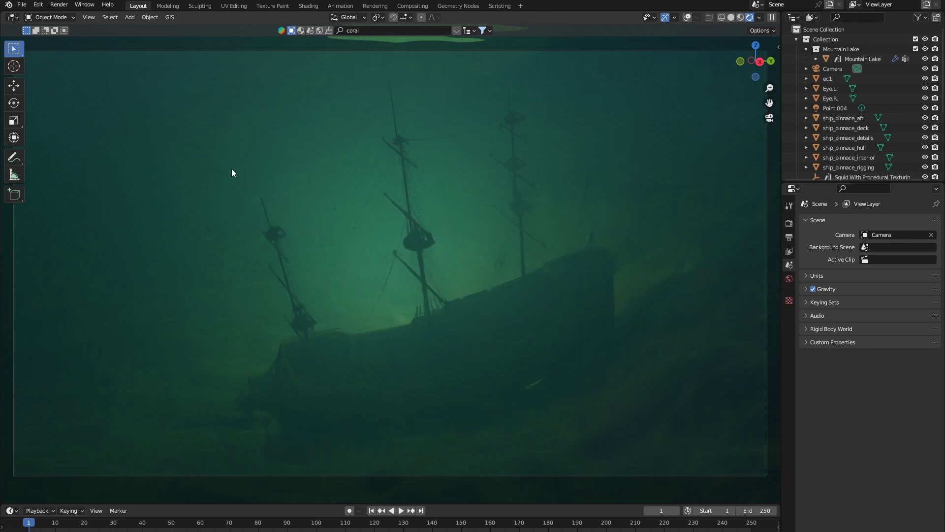
Leave the camera view of the shipwreck scene and turn on the viewport overlays.
{"action": "left_click", "coordinate": [770, 117]}
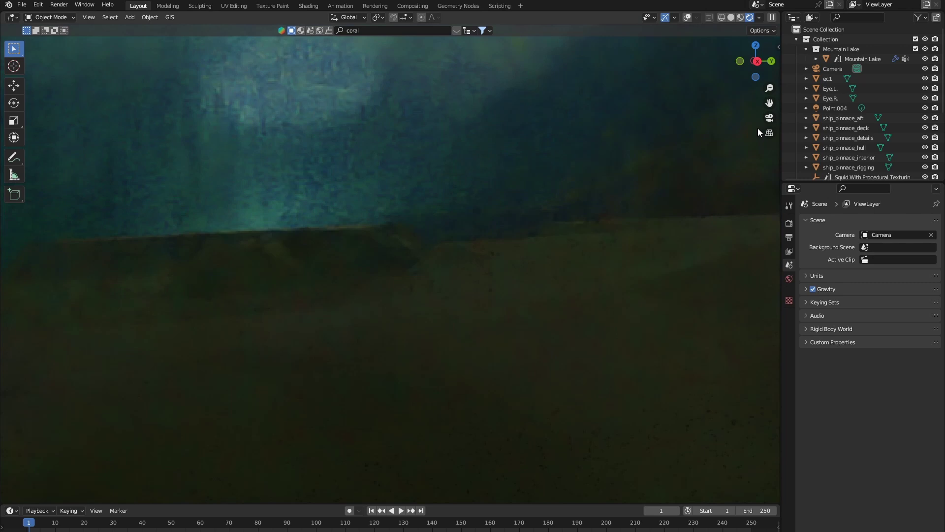
{"action": "middle_click_drag", "start_coordinate": [451, 261], "coordinate": [314, 253]}
{"action": "scroll", "coordinate": [472, 284], "scroll_direction": "down", "scroll_amount": 8}
{"action": "scroll", "coordinate": [473, 287], "scroll_direction": "down", "scroll_amount": 6}
{"action": "scroll", "coordinate": [548, 103], "scroll_direction": "down", "scroll_amount": 9}
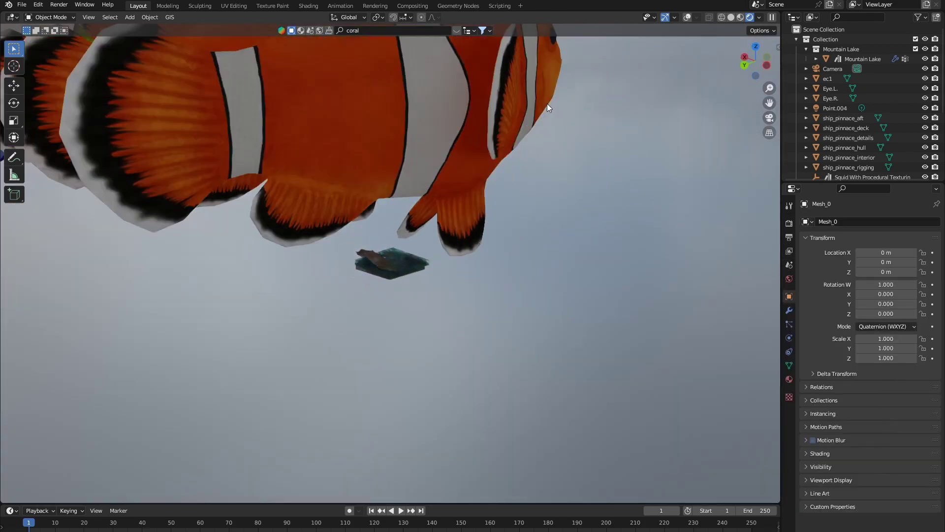
{"action": "scroll", "coordinate": [556, 162], "scroll_direction": "down", "scroll_amount": 3}
{"action": "scroll", "coordinate": [549, 164], "scroll_direction": "up", "scroll_amount": 2}
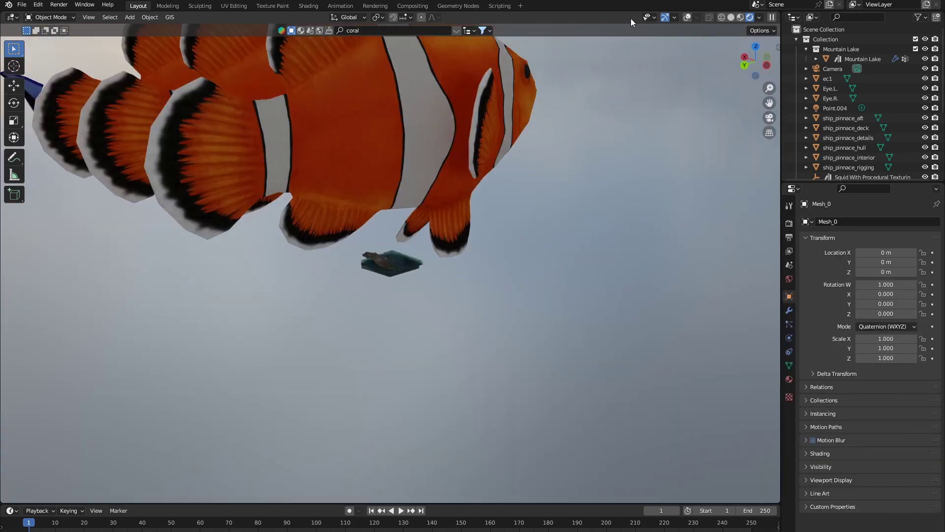
{"action": "left_click", "coordinate": [688, 20]}
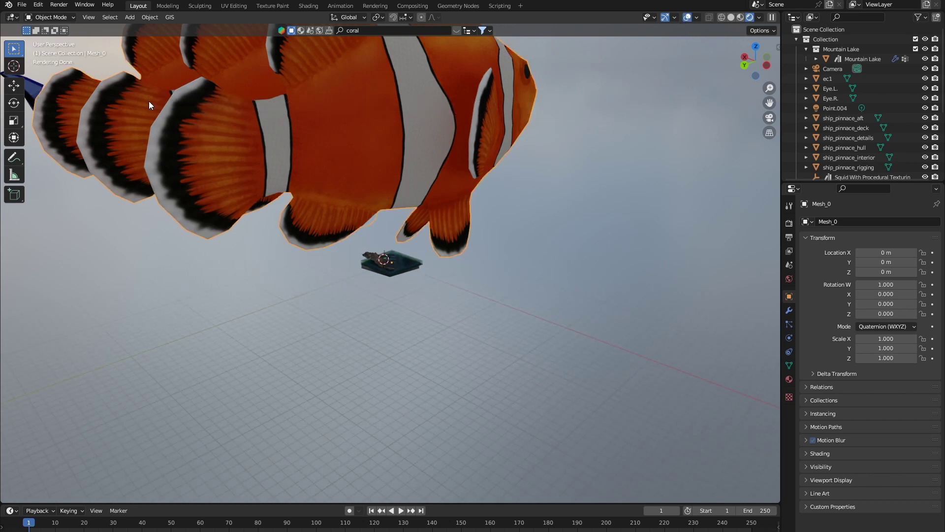
Delete the clownfish and the other oversized fish meshes above the lake terrain.
{"action": "key", "text": "Delete"}
{"action": "scroll", "coordinate": [392, 247], "scroll_direction": "up", "scroll_amount": 5}
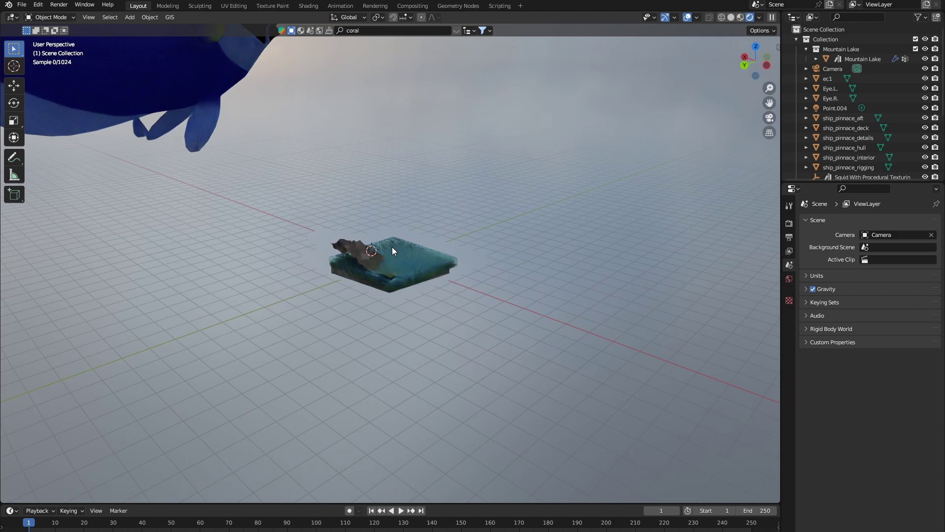
{"action": "scroll", "coordinate": [386, 245], "scroll_direction": "down", "scroll_amount": 4}
{"action": "left_click", "coordinate": [176, 109]}
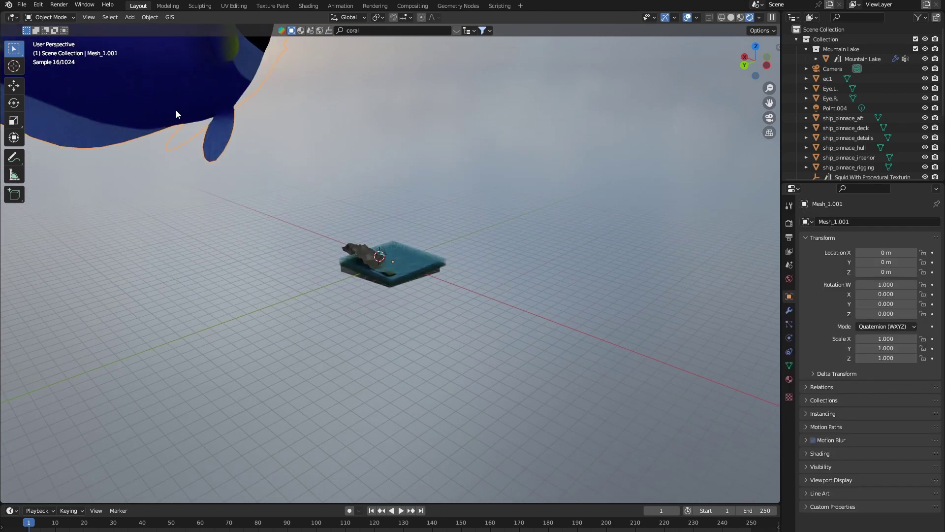
{"action": "key", "text": "Delete"}
{"action": "left_click", "coordinate": [199, 60]}
{"action": "key", "text": "Delete"}
{"action": "left_click", "coordinate": [199, 61]}
{"action": "key", "text": "Delete"}
Examine the finished mountain lake scene from outside, with the Real Water add-on's controls shown.
{"action": "scroll", "coordinate": [444, 249], "scroll_direction": "up", "scroll_amount": 2}
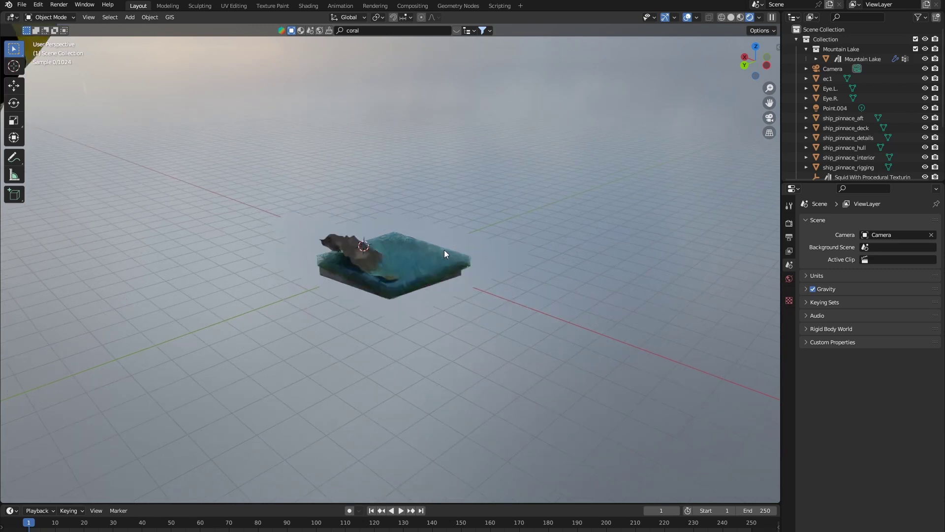
{"action": "scroll", "coordinate": [444, 249], "scroll_direction": "up", "scroll_amount": 3}
{"action": "middle_click_drag", "start_coordinate": [442, 272], "coordinate": [306, 282]}
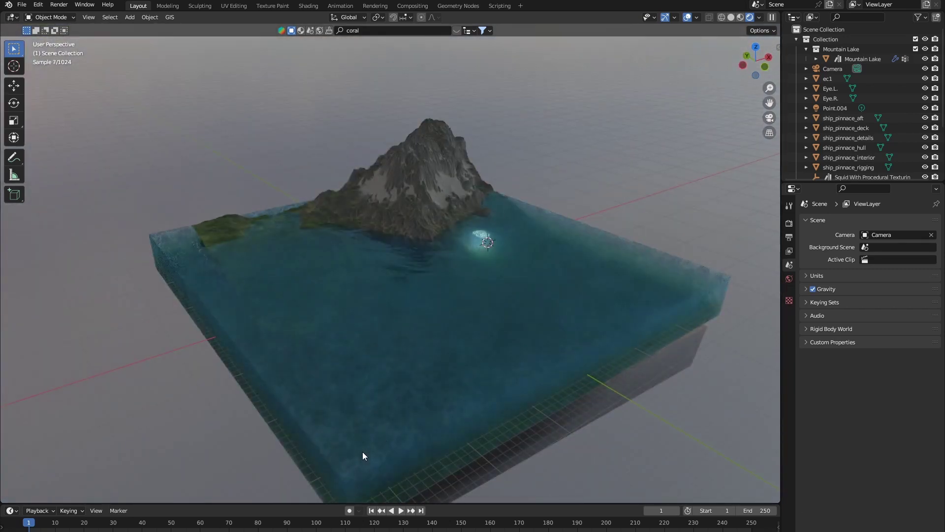
{"action": "middle_click_drag", "start_coordinate": [362, 451], "coordinate": [292, 447]}
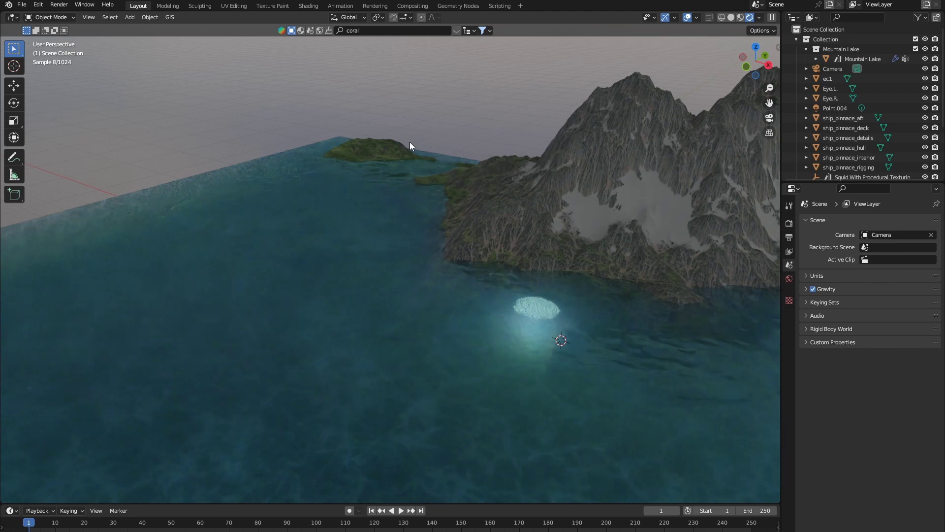
{"action": "key", "text": "n"}
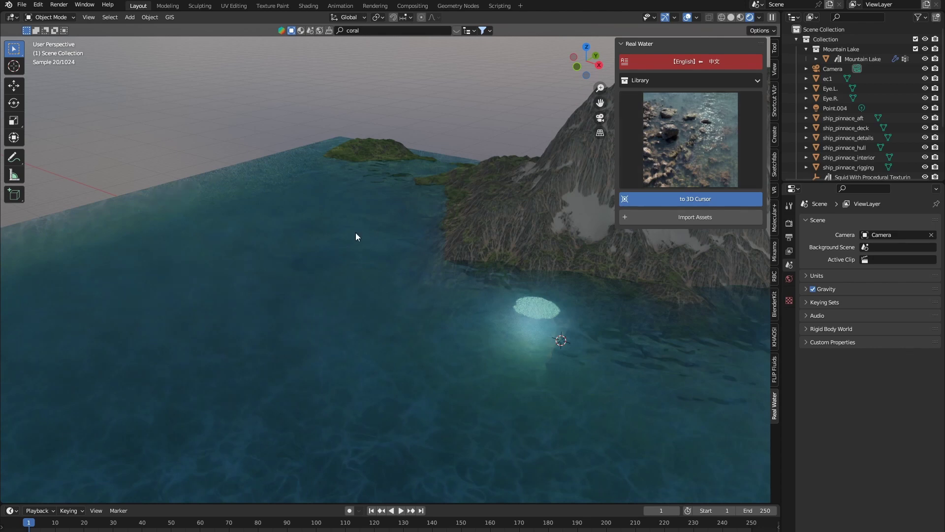
{"action": "scroll", "coordinate": [345, 246], "scroll_direction": "down", "scroll_amount": 6}
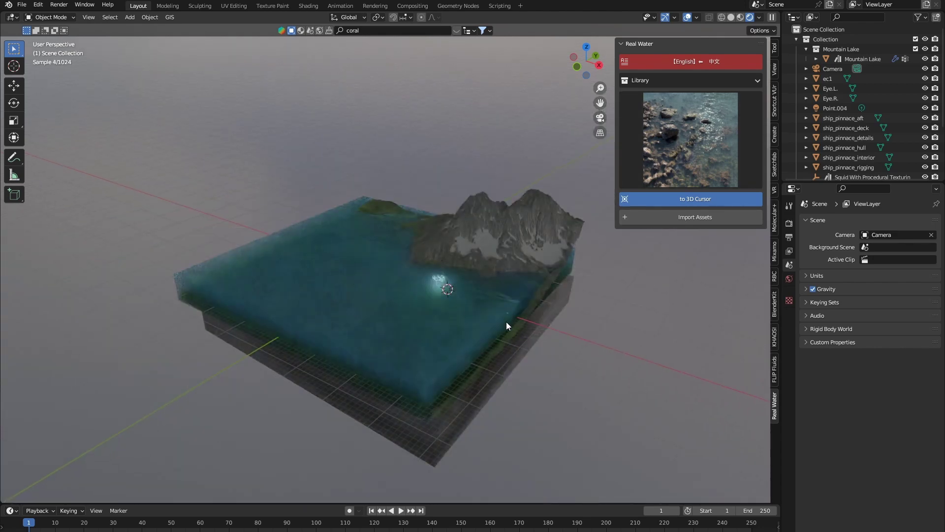
{"action": "middle_click_drag", "start_coordinate": [507, 323], "coordinate": [466, 360]}
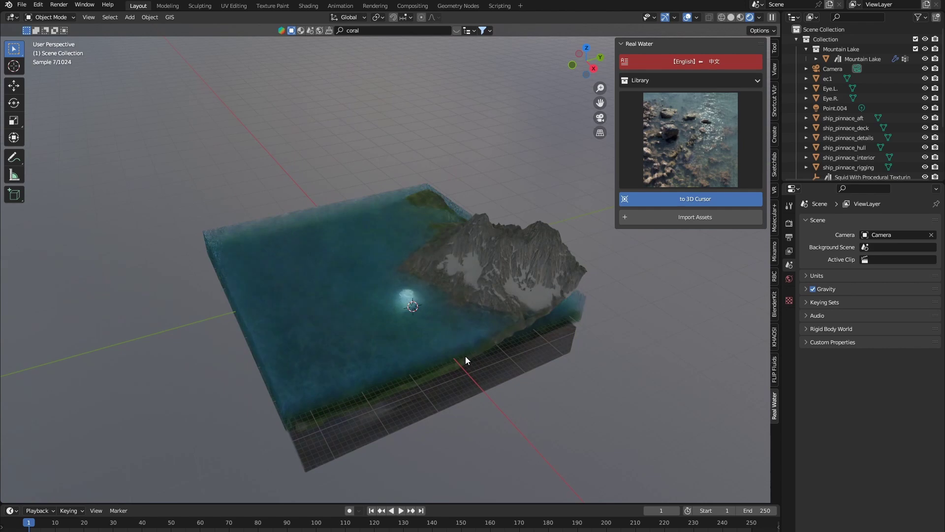
{"action": "scroll", "coordinate": [466, 356], "scroll_direction": "up", "scroll_amount": 4}
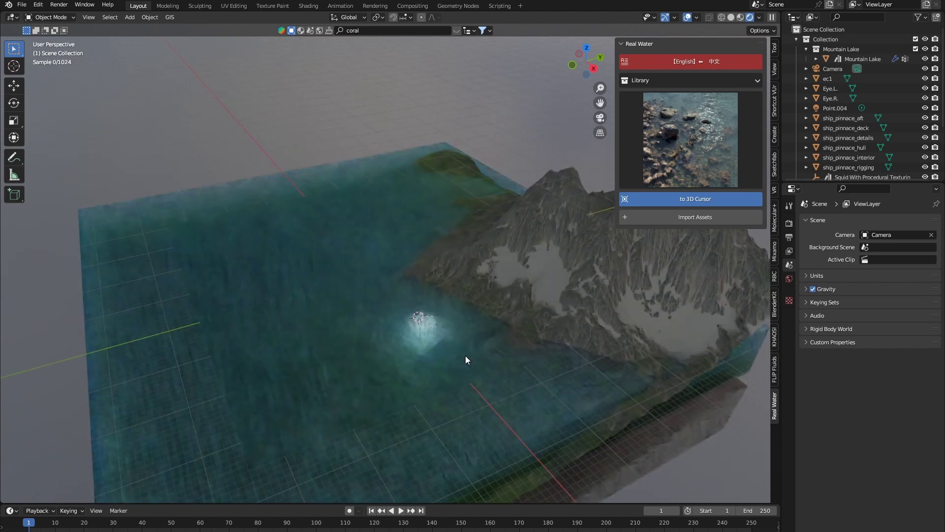
{"action": "scroll", "coordinate": [465, 355], "scroll_direction": "down", "scroll_amount": 3}
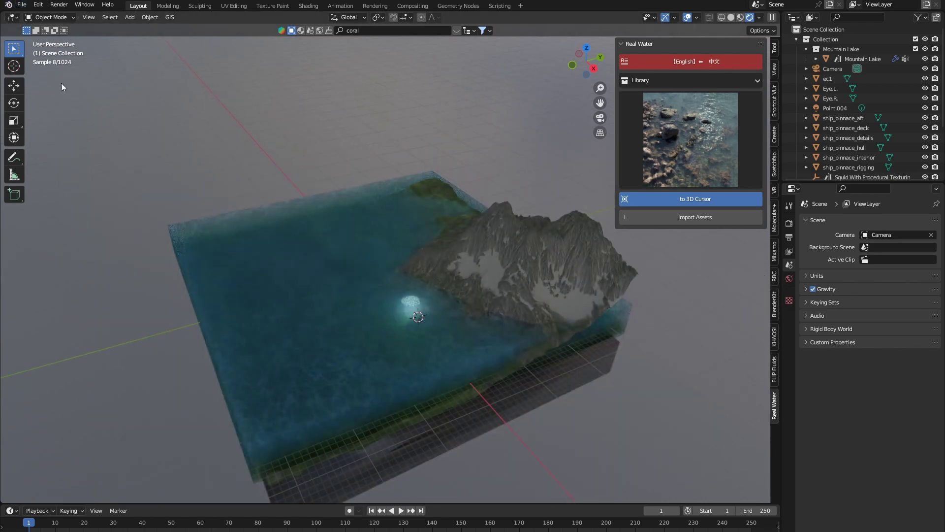
Start a new General file and delete the default cube.
{"action": "left_click", "coordinate": [21, 4]}
{"action": "mouse_move", "coordinate": [54, 16]}
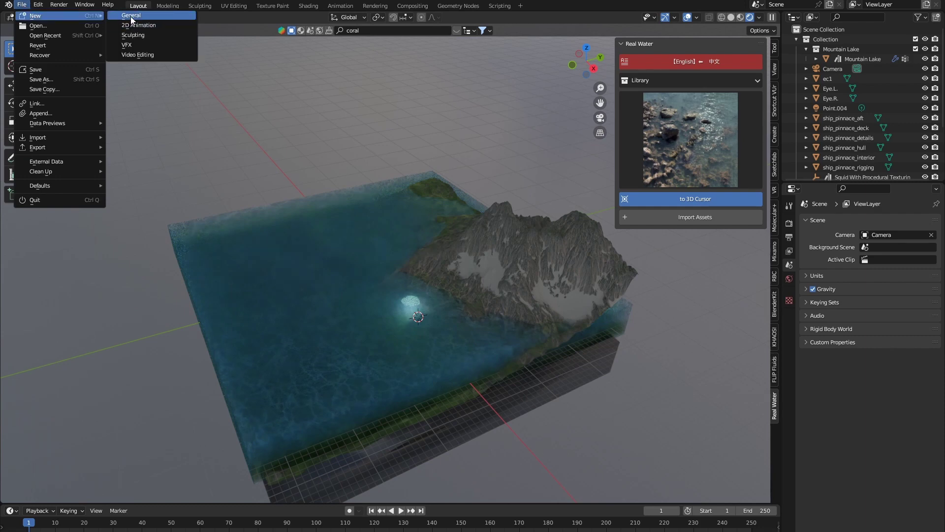
{"action": "left_click", "coordinate": [131, 15]}
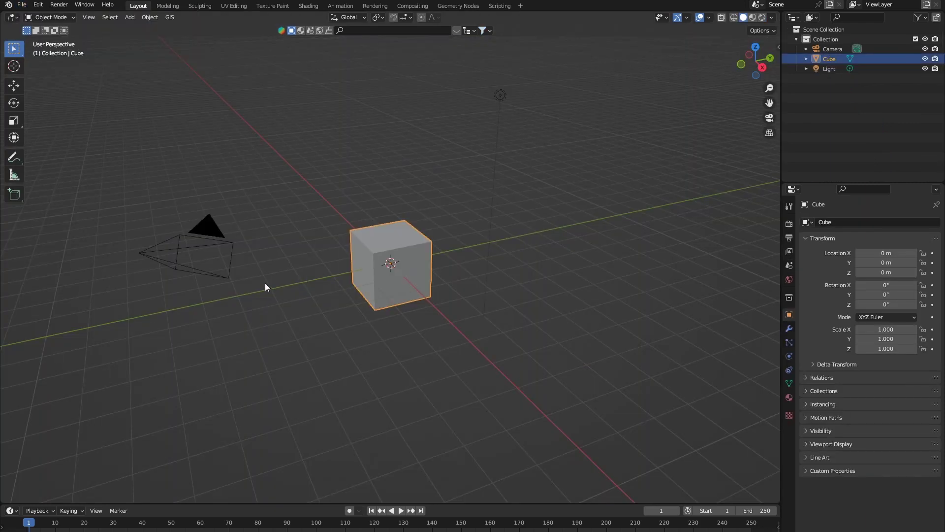
{"action": "key", "text": "Delete"}
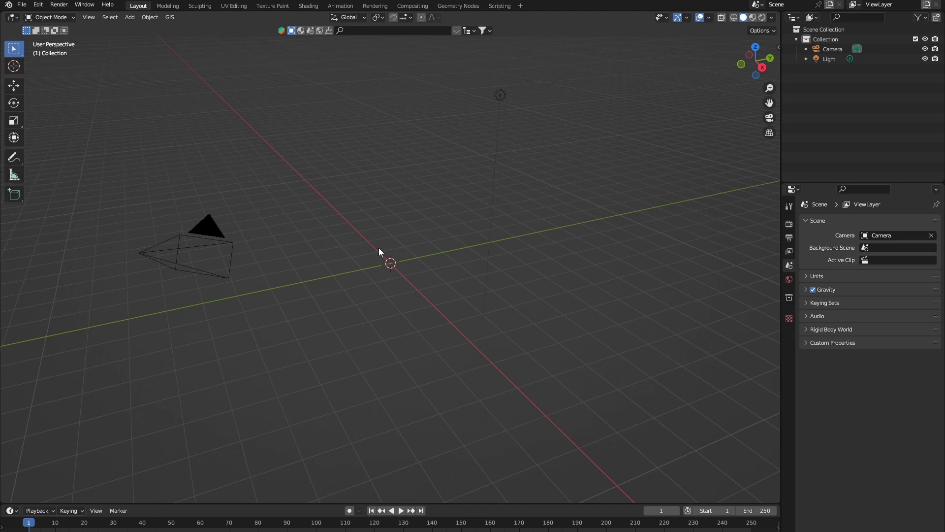
Search the online asset library for "lake" and place the Mountain Lake model near the world origin.
{"action": "left_click", "coordinate": [367, 31]}
{"action": "left_click", "coordinate": [455, 31]}
{"action": "left_click", "coordinate": [382, 30]}
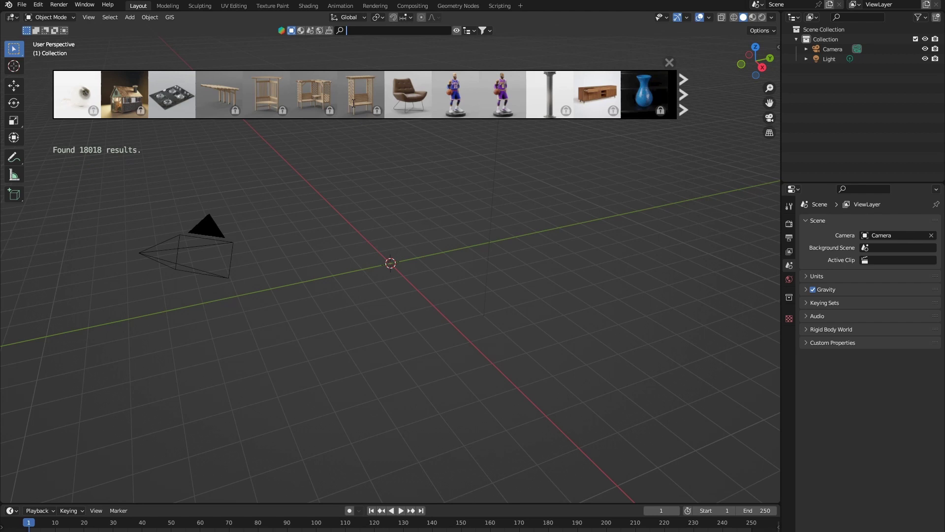
{"action": "type", "text": "lake"}
{"action": "key", "text": "Return"}
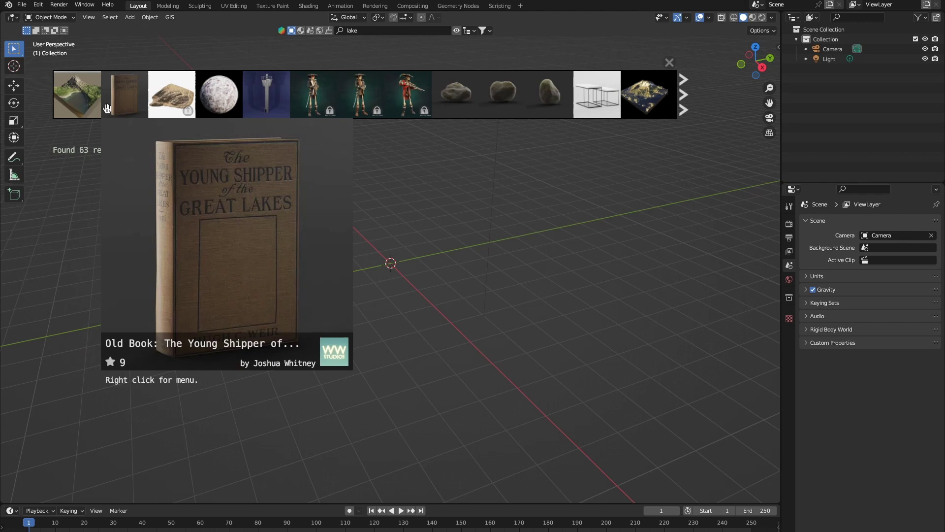
{"action": "mouse_move", "coordinate": [81, 106]}
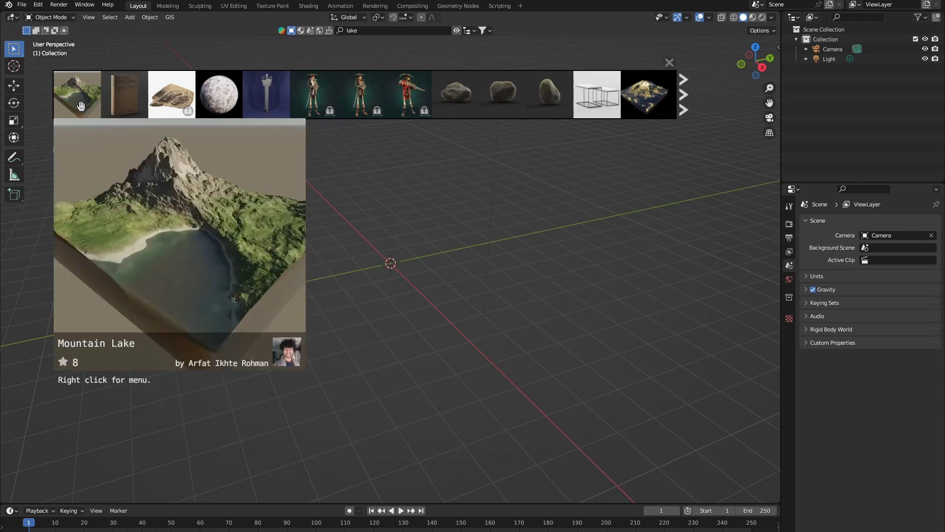
{"action": "left_click_drag", "start_coordinate": [81, 106], "coordinate": [412, 285]}
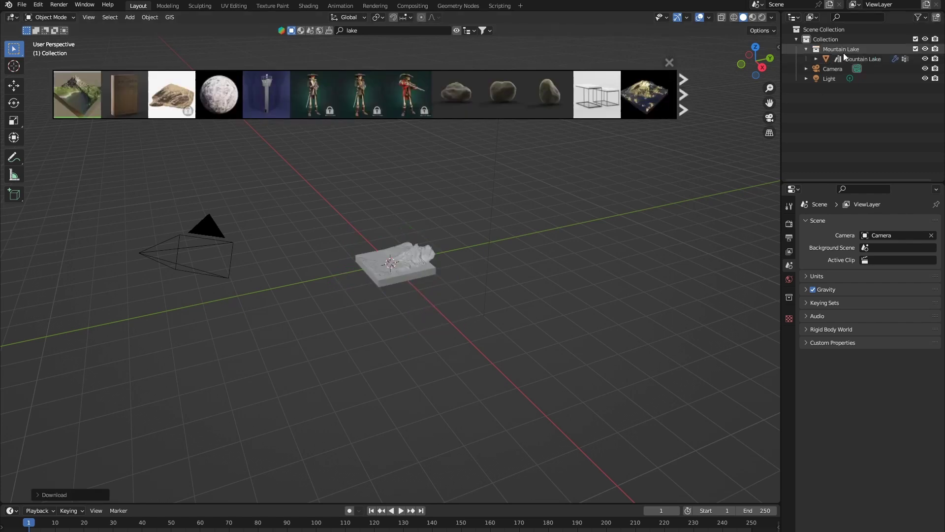
Scale the Mountain Lake object up uniformly to about 20.
{"action": "left_click", "coordinate": [847, 66]}
{"action": "left_click", "coordinate": [848, 59]}
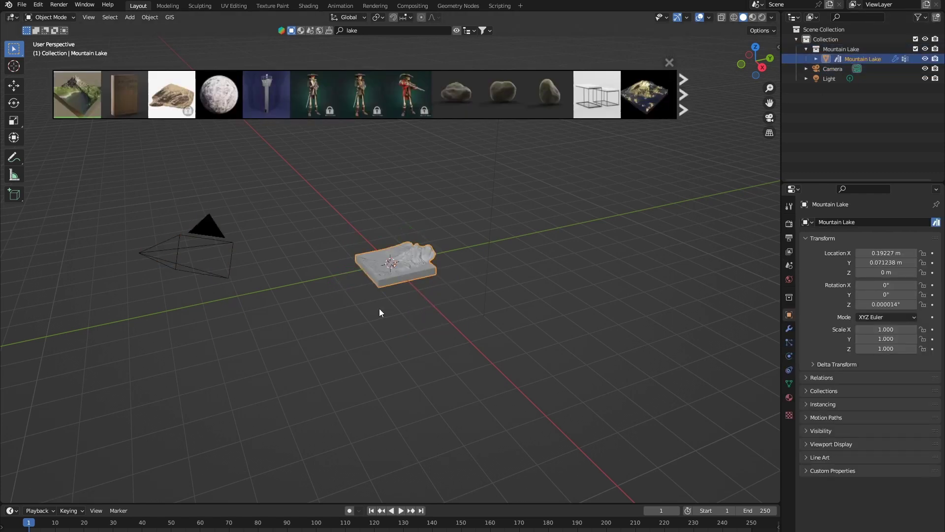
{"action": "key", "text": "s"}
{"action": "left_click", "coordinate": [320, 276]}
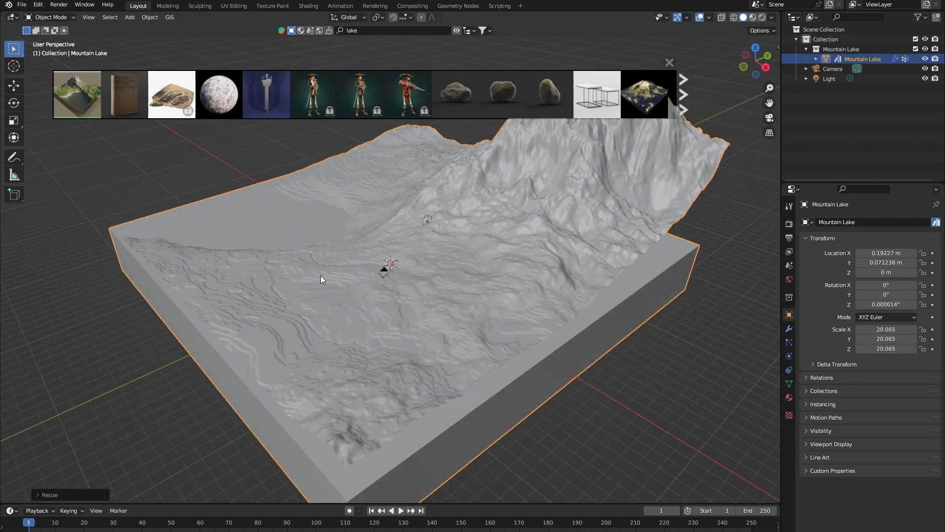
Switch the viewport to rendered shading and close the asset search results.
{"action": "middle_click_drag", "start_coordinate": [320, 276], "coordinate": [469, 271]}
{"action": "scroll", "coordinate": [469, 271], "scroll_direction": "up", "scroll_amount": 4}
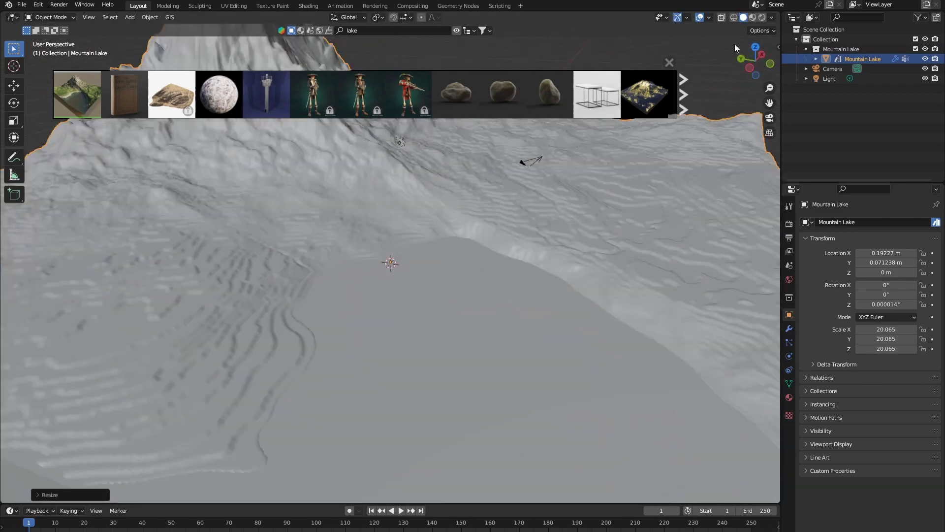
{"action": "left_click", "coordinate": [763, 18]}
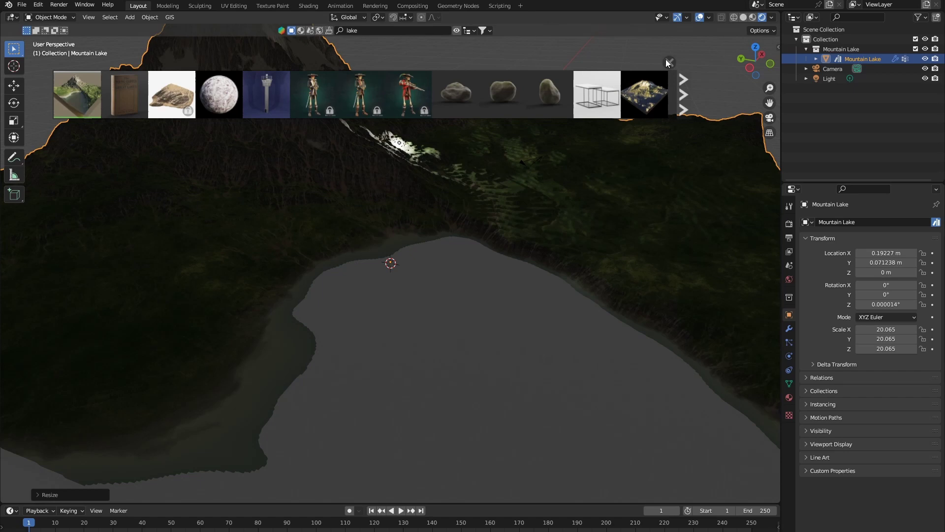
{"action": "left_click", "coordinate": [669, 61]}
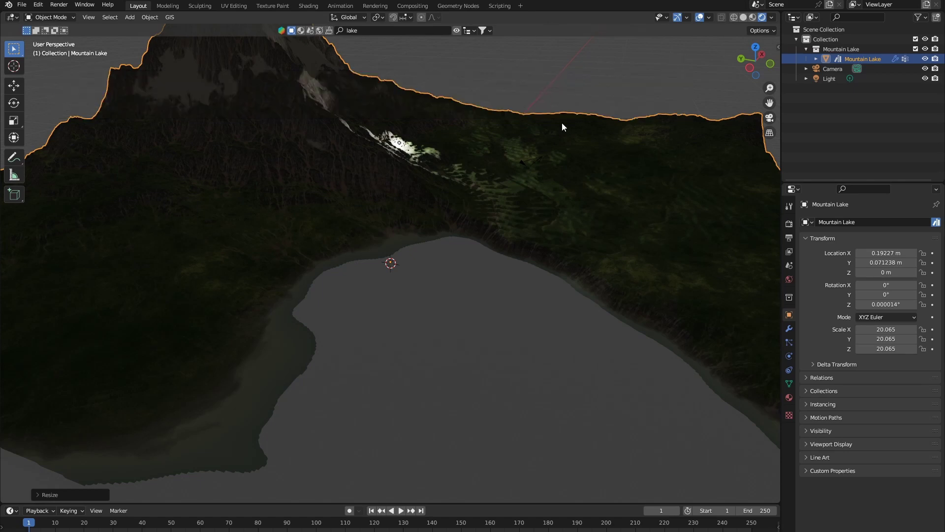
Set the render engine to Cycles and its device to GPU Compute.
{"action": "scroll", "coordinate": [562, 123], "scroll_direction": "down", "scroll_amount": 4}
{"action": "middle_click_drag", "start_coordinate": [507, 217], "coordinate": [738, 256]}
{"action": "scroll", "coordinate": [520, 260], "scroll_direction": "up", "scroll_amount": 4}
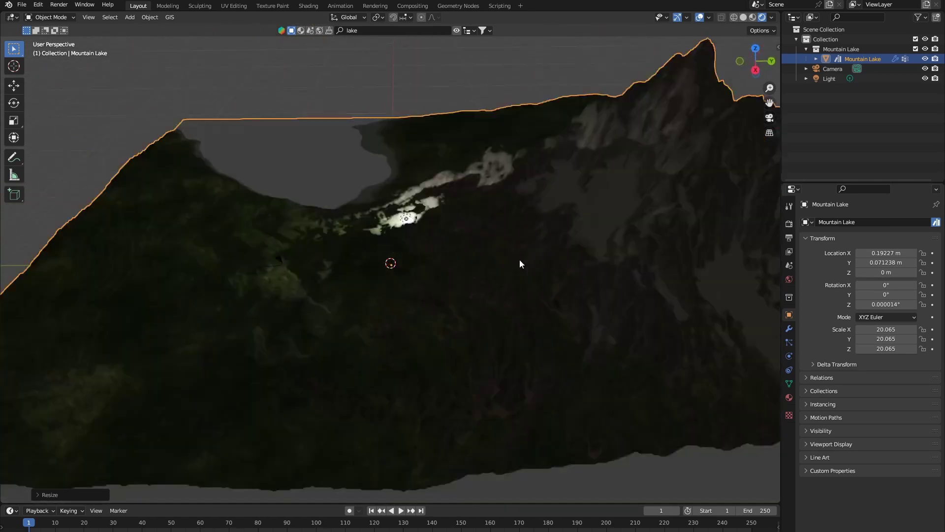
{"action": "middle_click_drag", "start_coordinate": [520, 263], "coordinate": [397, 294]}
{"action": "scroll", "coordinate": [396, 294], "scroll_direction": "down", "scroll_amount": 3}
{"action": "scroll", "coordinate": [578, 243], "scroll_direction": "up", "scroll_amount": 2}
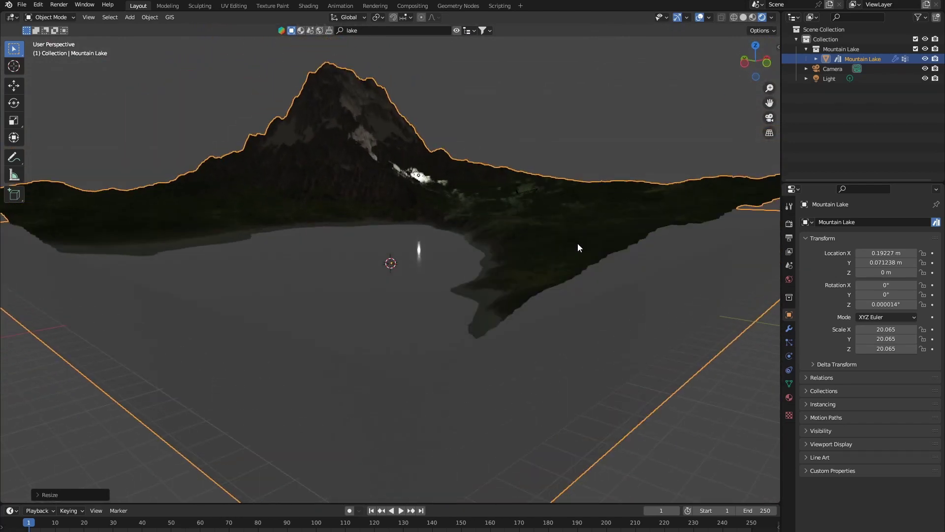
{"action": "scroll", "coordinate": [578, 248], "scroll_direction": "up", "scroll_amount": 2}
{"action": "left_click", "coordinate": [790, 223]}
{"action": "left_click", "coordinate": [882, 222]}
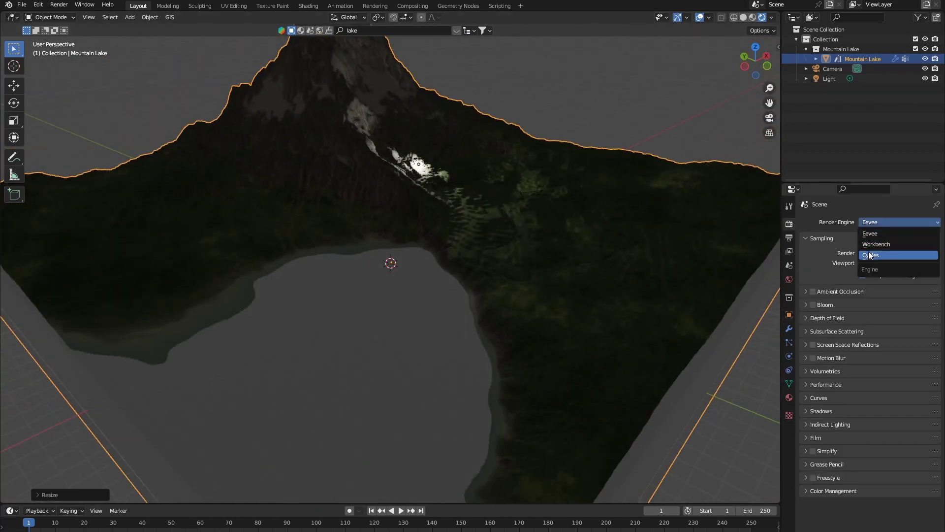
{"action": "left_click", "coordinate": [870, 255]}
{"action": "left_click", "coordinate": [898, 246]}
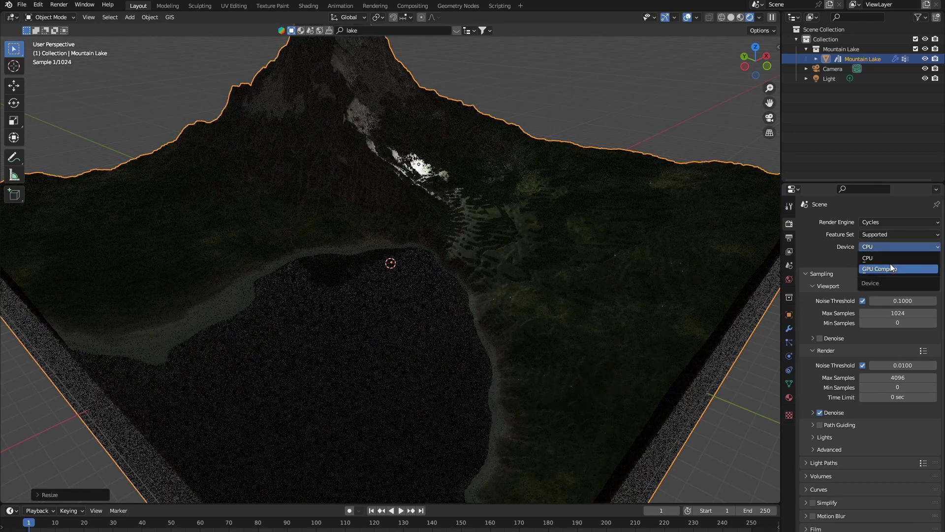
{"action": "left_click", "coordinate": [890, 264]}
Enable denoising for the viewport render.
{"action": "middle_click_drag", "start_coordinate": [389, 374], "coordinate": [560, 350]}
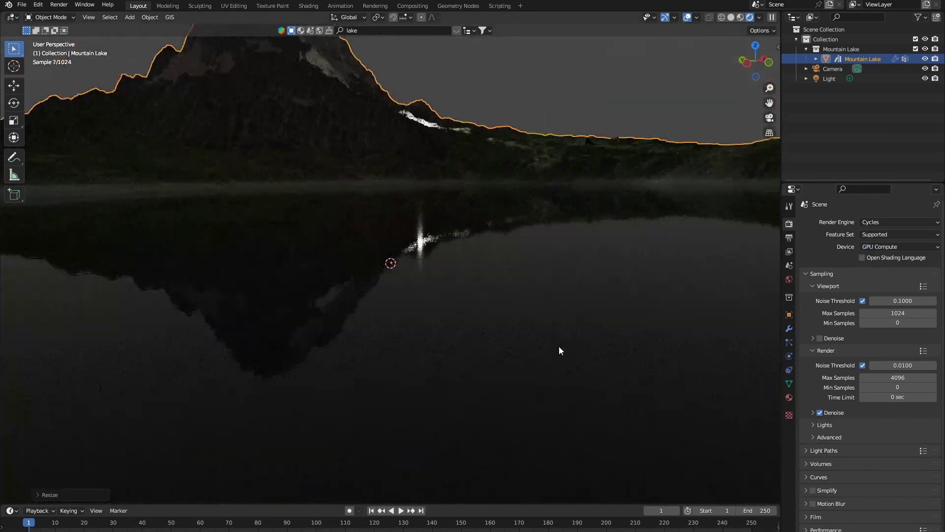
{"action": "left_click", "coordinate": [820, 338]}
{"action": "middle_click_drag", "start_coordinate": [781, 336], "coordinate": [554, 343]}
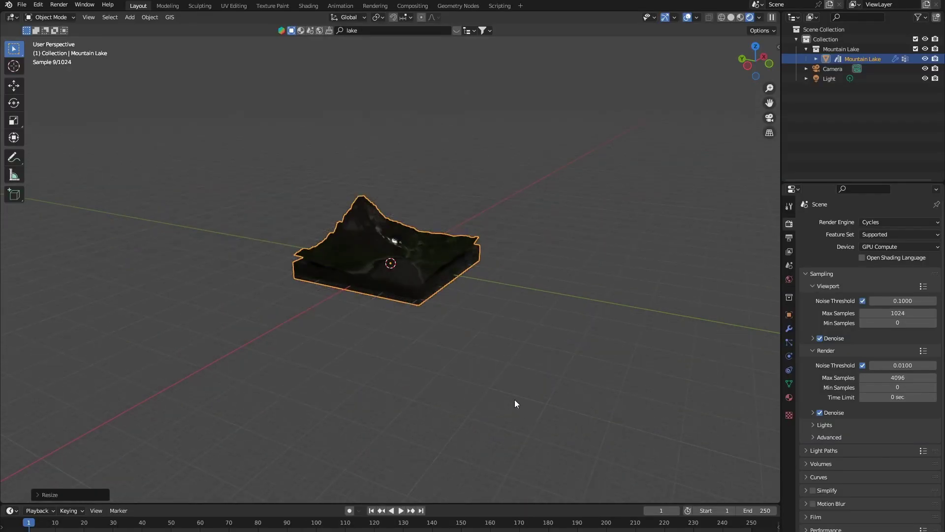
{"action": "middle_click_drag", "start_coordinate": [515, 400], "coordinate": [412, 365]}
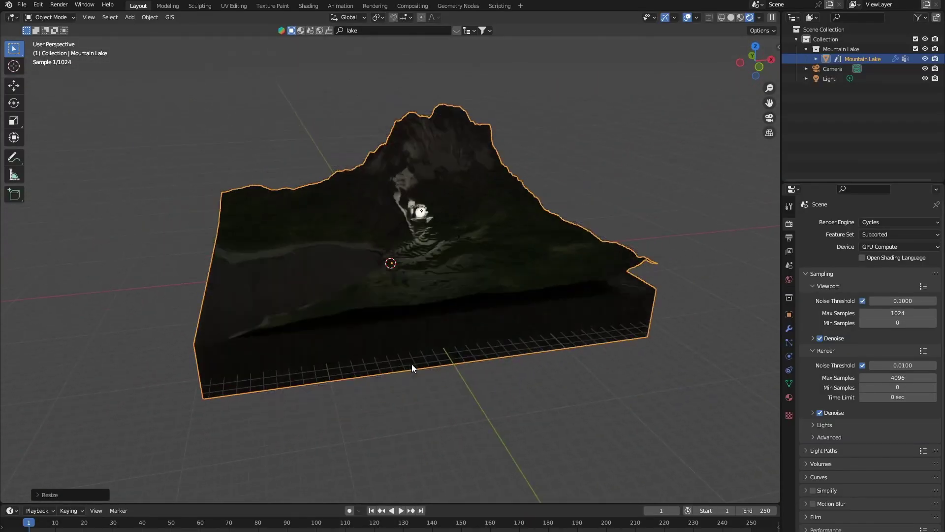
Open the Real Water add-on's asset library controls beside the terrain.
{"action": "key", "text": "n"}
{"action": "scroll", "coordinate": [433, 363], "scroll_direction": "down", "scroll_amount": 2}
{"action": "middle_click_drag", "start_coordinate": [520, 394], "coordinate": [552, 401]}
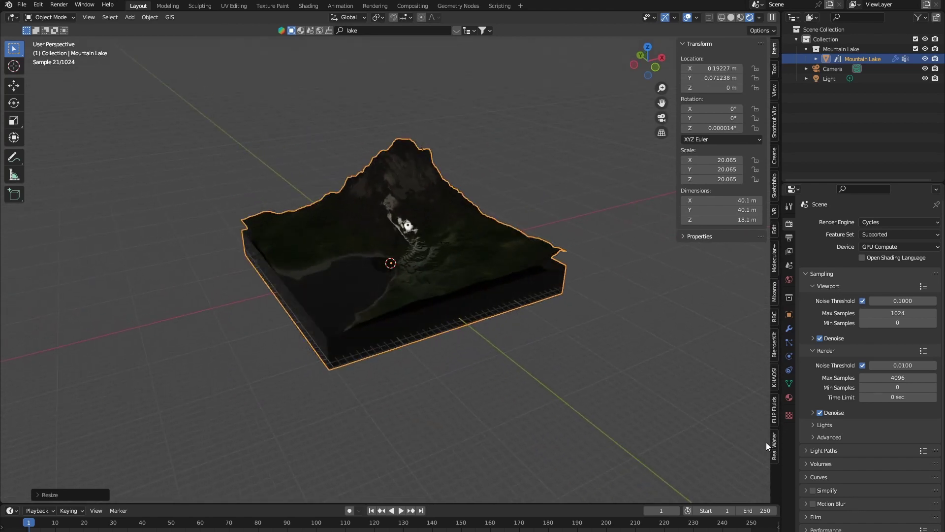
{"action": "left_click", "coordinate": [775, 446]}
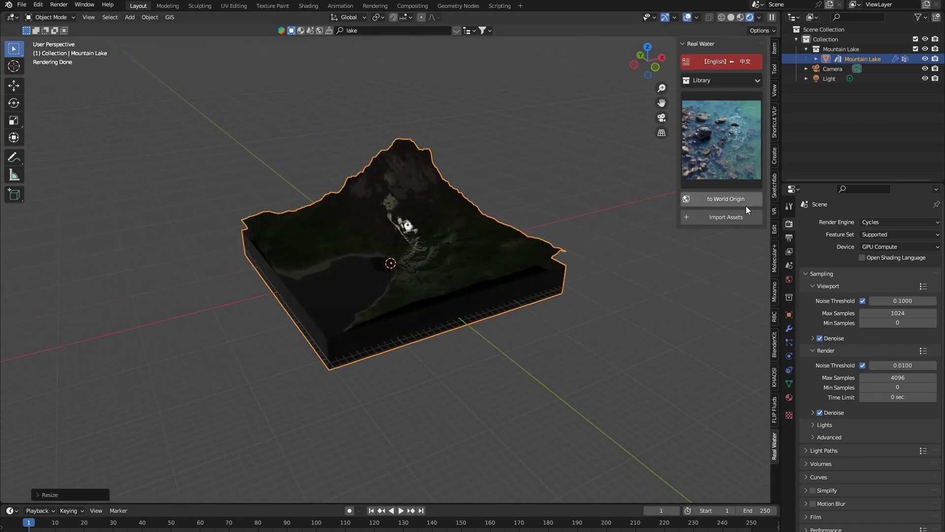
Import the chosen rocky-shore water asset from the Real Water library into the scene.
{"action": "left_click", "coordinate": [720, 215]}
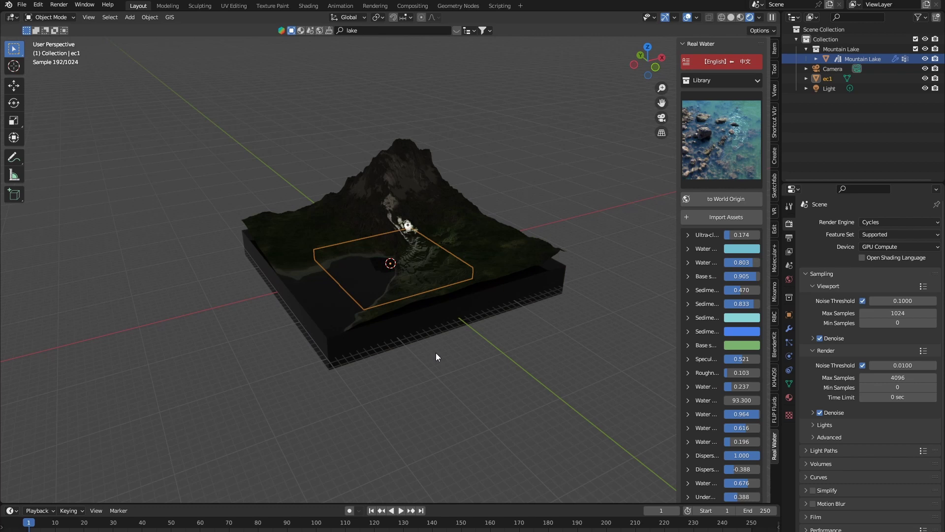
{"action": "key", "text": "x"}
{"action": "key", "text": "ctrl+z"}
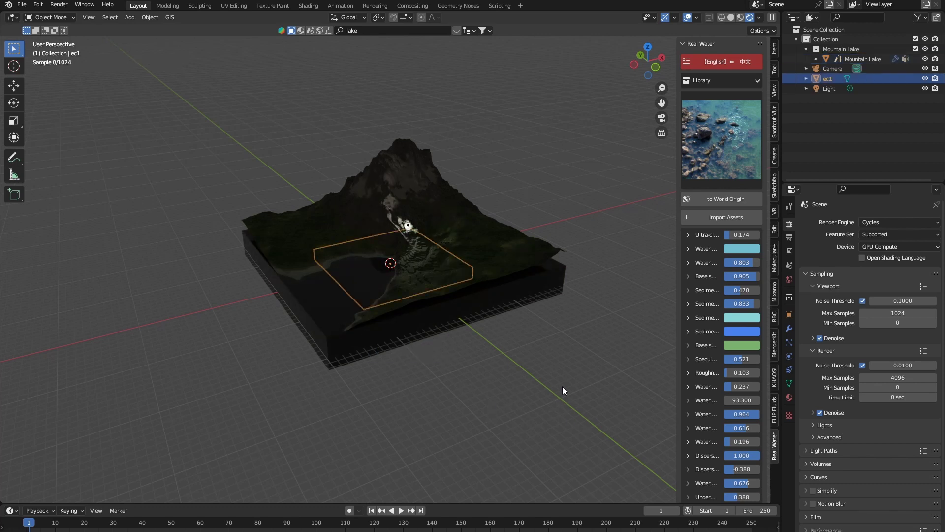
Raise the imported water volume along Z and scale it up to cover the whole Mountain Lake terrain.
{"action": "key", "text": "g"}
{"action": "key", "text": "z"}
{"action": "left_click", "coordinate": [586, 376]}
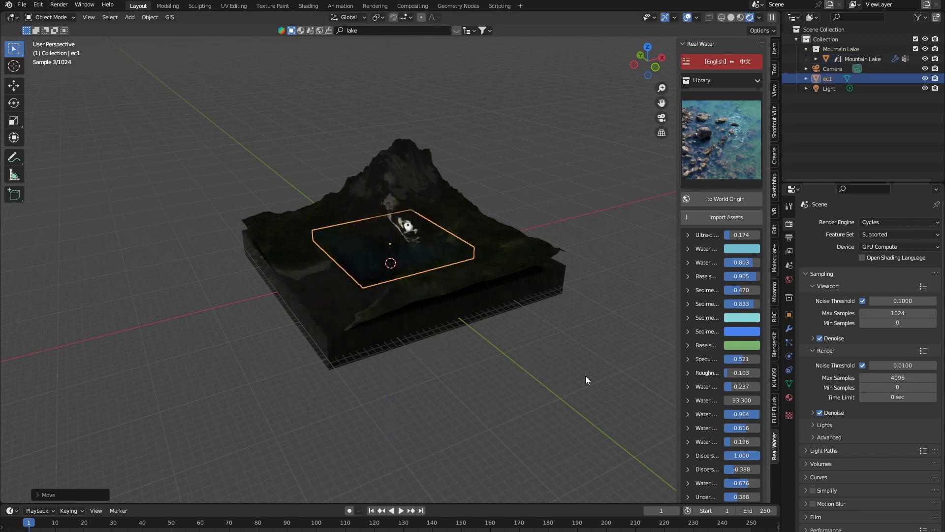
{"action": "key", "text": "s"}
{"action": "left_click", "coordinate": [568, 362]}
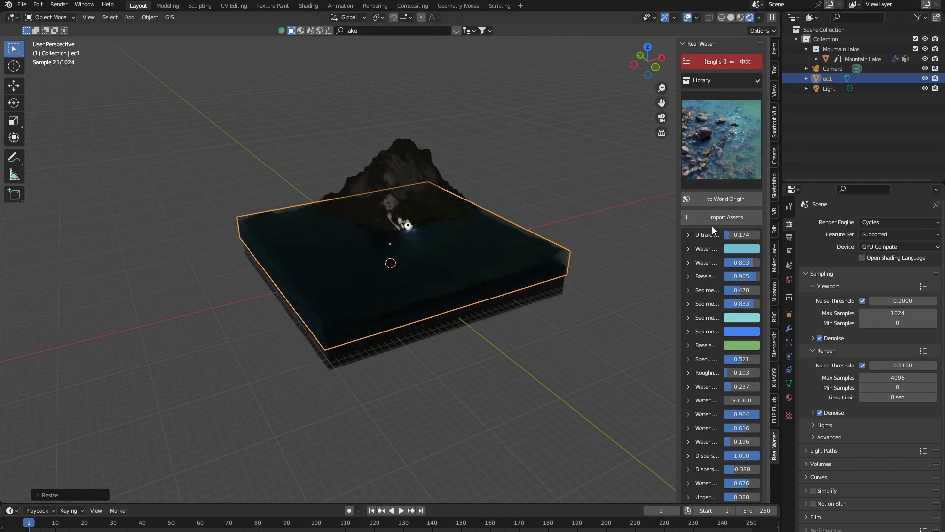
Move the scene's light away from the mountainside into the open water near the surface.
{"action": "scroll", "coordinate": [522, 355], "scroll_direction": "up", "scroll_amount": 2}
{"action": "middle_click_drag", "start_coordinate": [546, 395], "coordinate": [472, 342]}
{"action": "scroll", "coordinate": [461, 415], "scroll_direction": "up", "scroll_amount": 6}
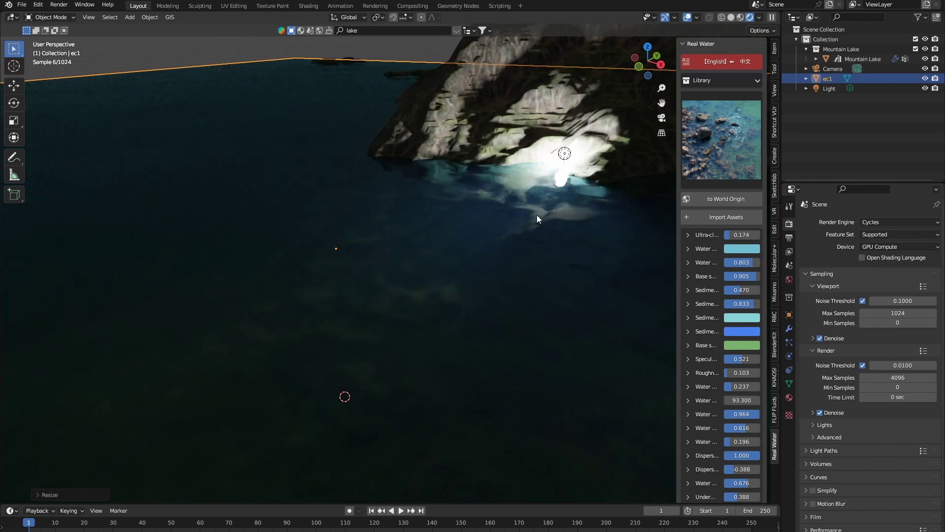
{"action": "left_click", "coordinate": [565, 153]}
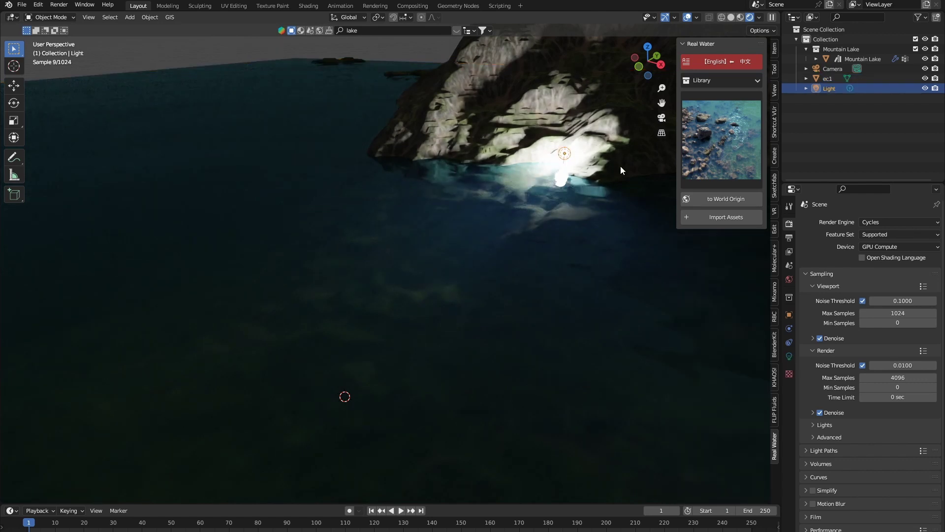
{"action": "key", "text": "g"}
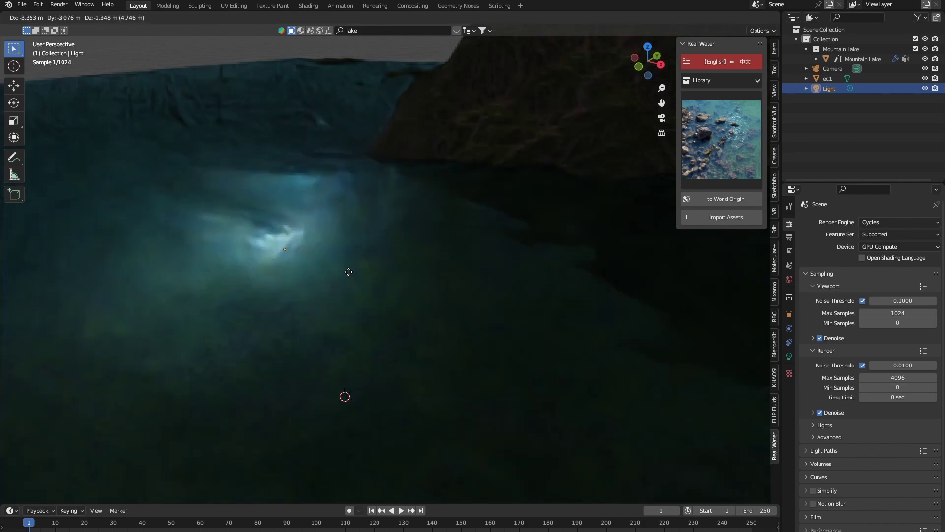
{"action": "left_click", "coordinate": [360, 273]}
{"action": "key", "text": "g"}
{"action": "left_click", "coordinate": [362, 251]}
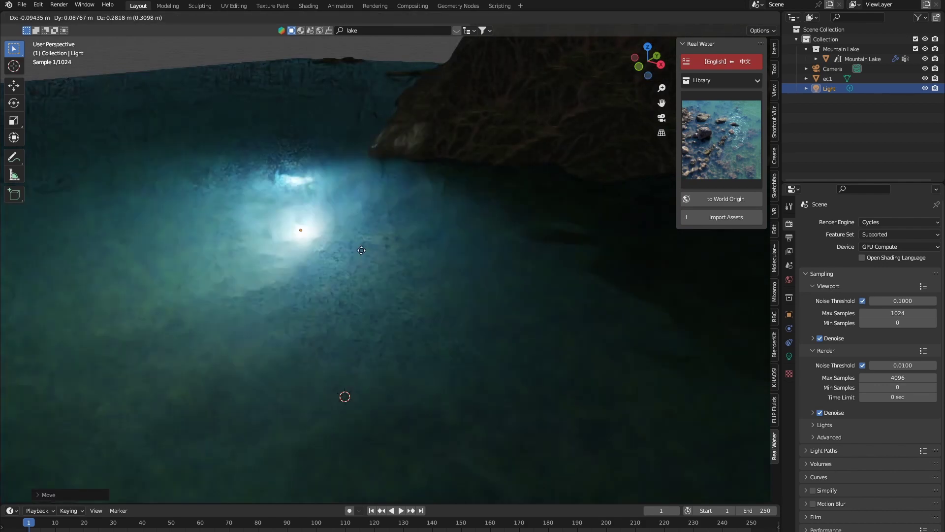
Examine the light's caustics on the lake bed from above and below the water surface.
{"action": "scroll", "coordinate": [320, 276], "scroll_direction": "up", "scroll_amount": 1}
{"action": "middle_click_drag", "start_coordinate": [339, 291], "coordinate": [422, 295], "text": "shift"}
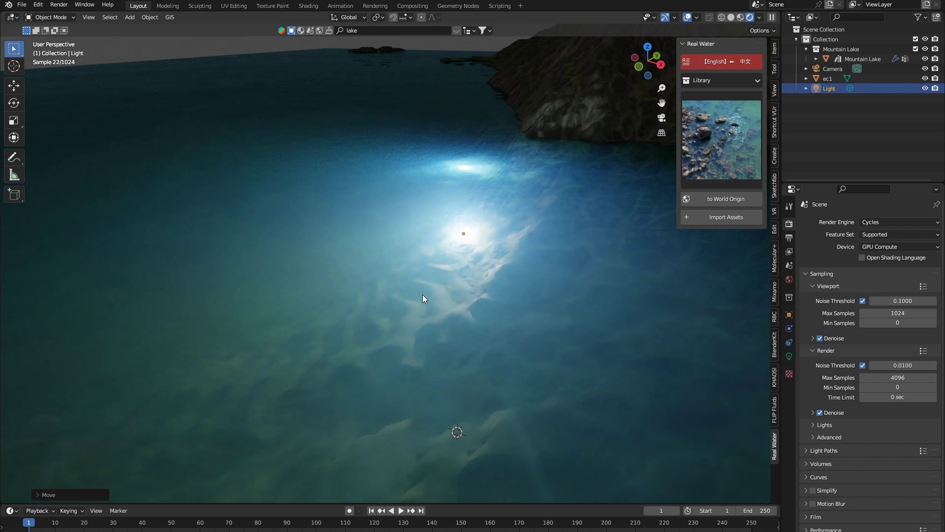
{"action": "middle_click_drag", "start_coordinate": [443, 305], "coordinate": [445, 294]}
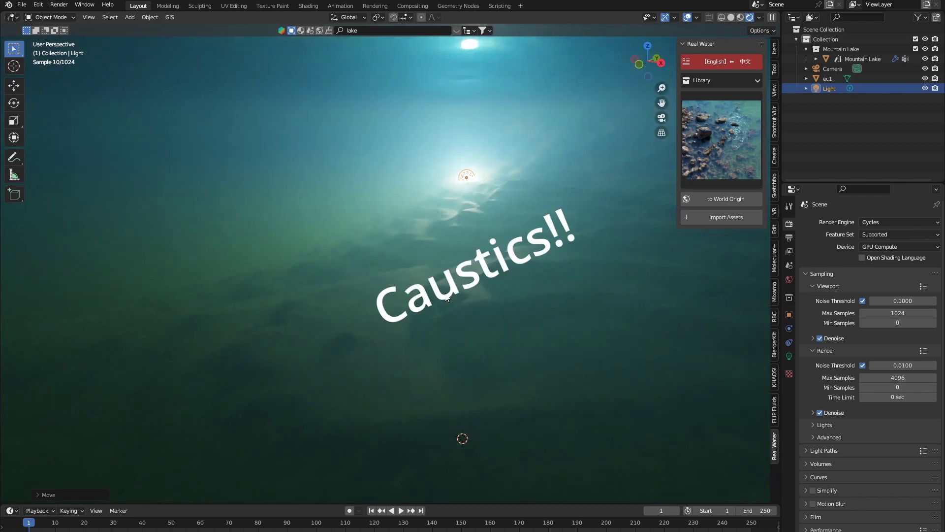
{"action": "scroll", "coordinate": [468, 251], "scroll_direction": "down", "scroll_amount": 2}
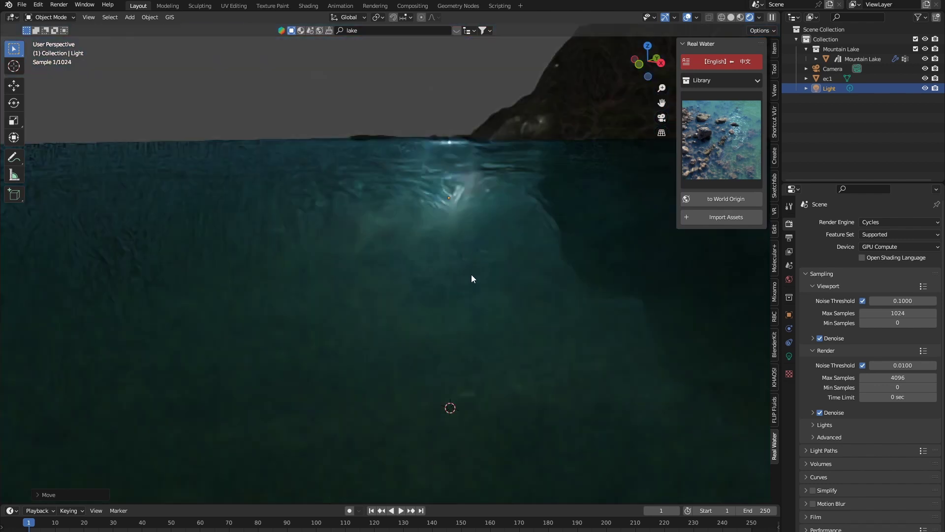
{"action": "scroll", "coordinate": [470, 309], "scroll_direction": "up", "scroll_amount": 3}
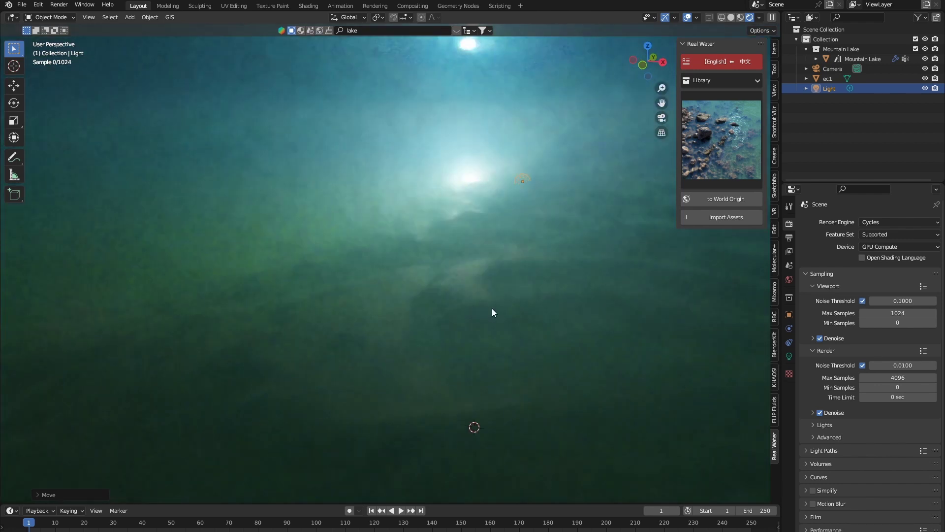
{"action": "scroll", "coordinate": [500, 315], "scroll_direction": "down", "scroll_amount": 2}
{"action": "scroll", "coordinate": [497, 325], "scroll_direction": "up", "scroll_amount": 3}
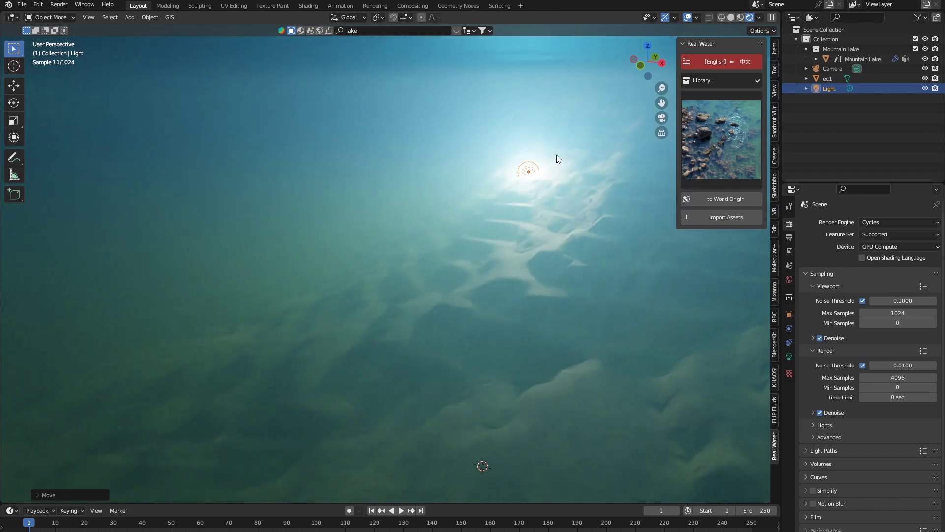
Delete the light from the scene and look over the unlit water and terrain.
{"action": "left_click", "coordinate": [531, 168]}
{"action": "key", "text": "Delete"}
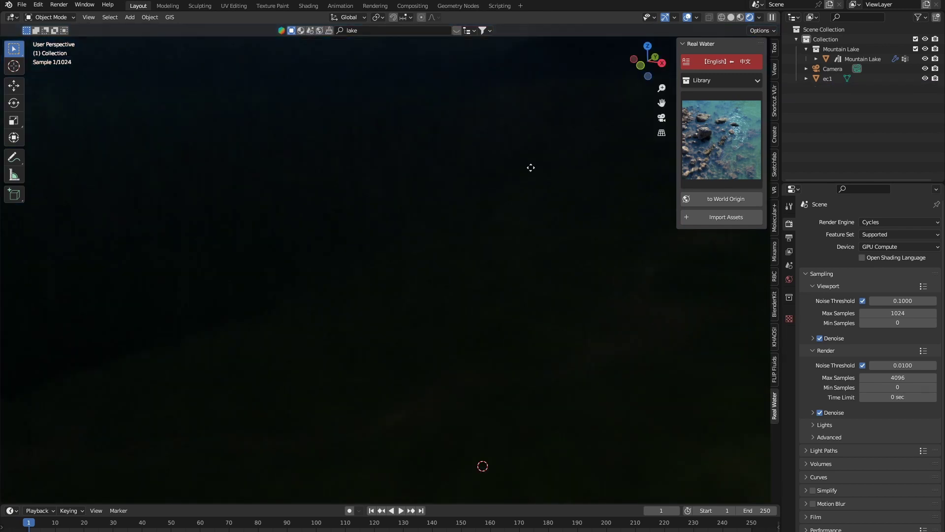
{"action": "scroll", "coordinate": [536, 227], "scroll_direction": "down", "scroll_amount": 4}
{"action": "scroll", "coordinate": [505, 234], "scroll_direction": "up", "scroll_amount": 2}
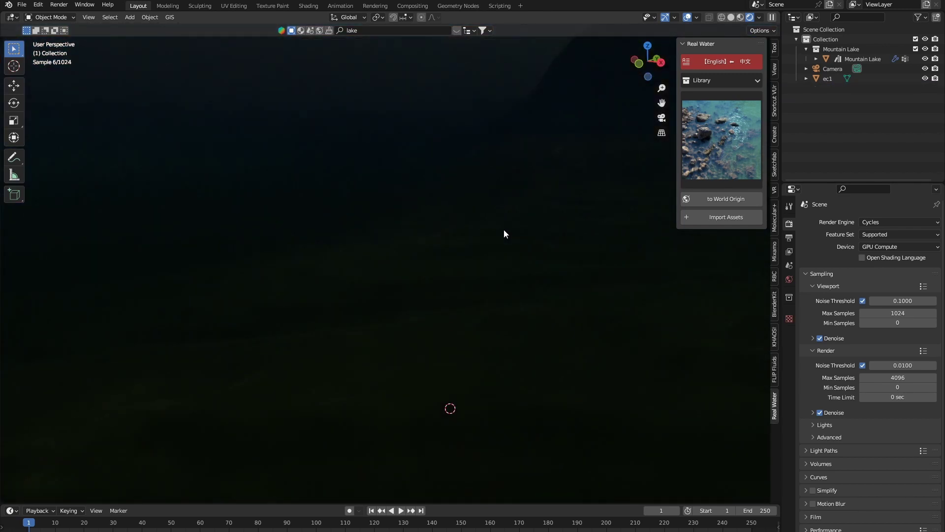
{"action": "middle_click_drag", "start_coordinate": [504, 234], "coordinate": [424, 291]}
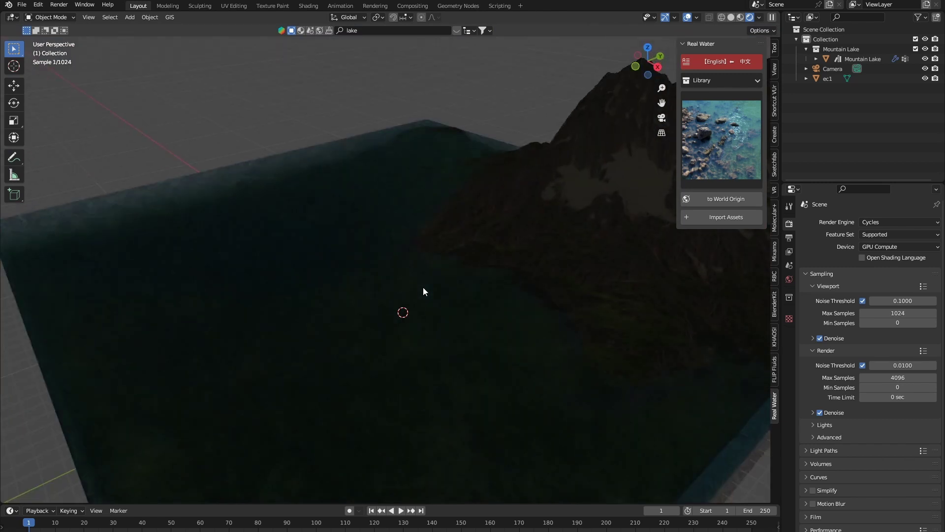
{"action": "middle_click_drag", "start_coordinate": [378, 267], "coordinate": [41, 70]}
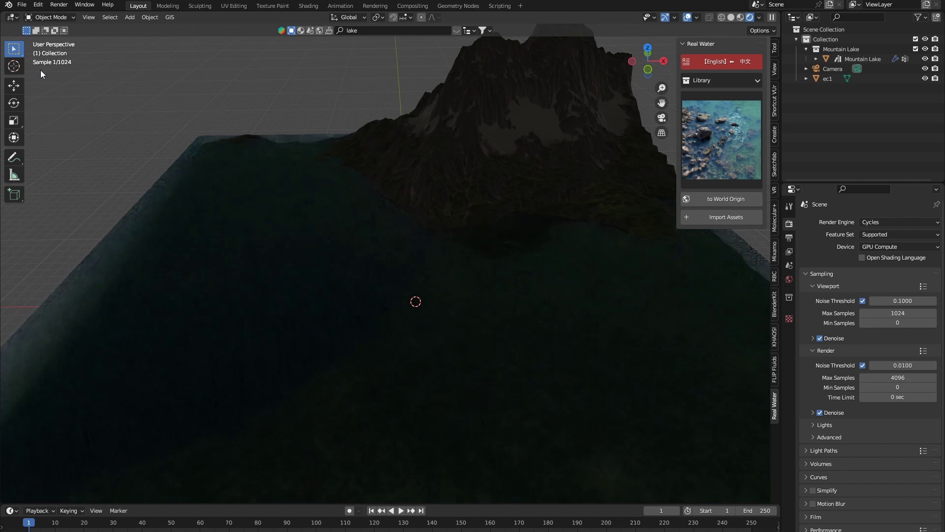
{"action": "middle_click_drag", "start_coordinate": [336, 142], "coordinate": [637, 147]}
{"action": "middle_click_drag", "start_coordinate": [416, 169], "coordinate": [398, 156]}
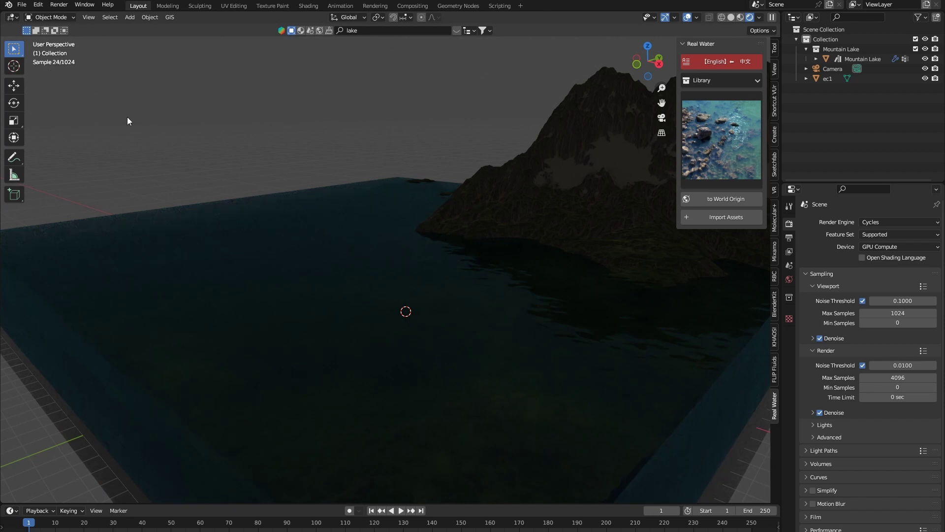
Switch to the Shading workspace and display the World node tree.
{"action": "left_click", "coordinate": [309, 6]}
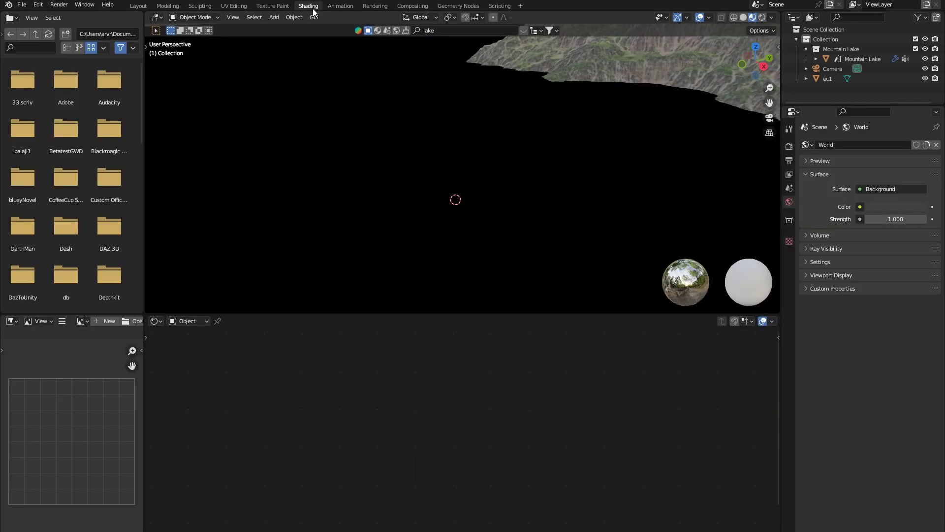
{"action": "left_click", "coordinate": [194, 321]}
{"action": "left_click", "coordinate": [190, 345]}
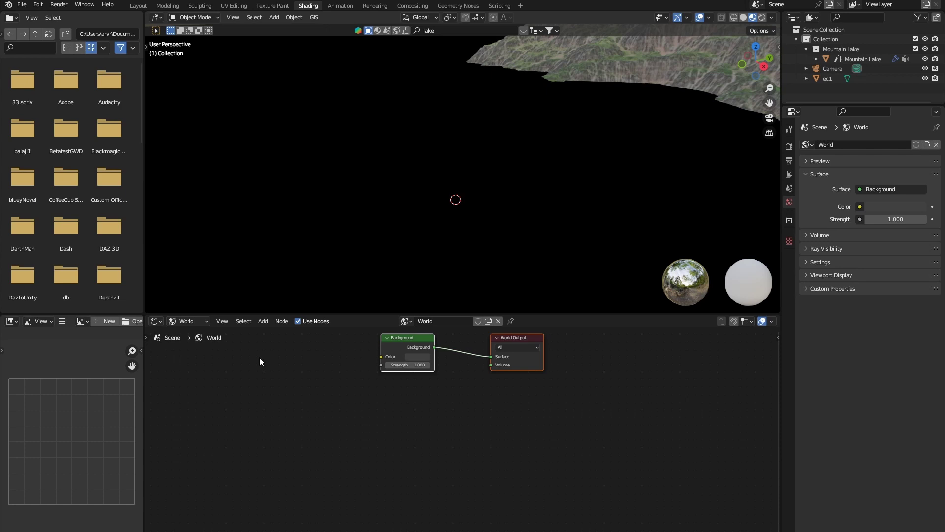
{"action": "scroll", "coordinate": [394, 414], "scroll_direction": "up", "scroll_amount": 4}
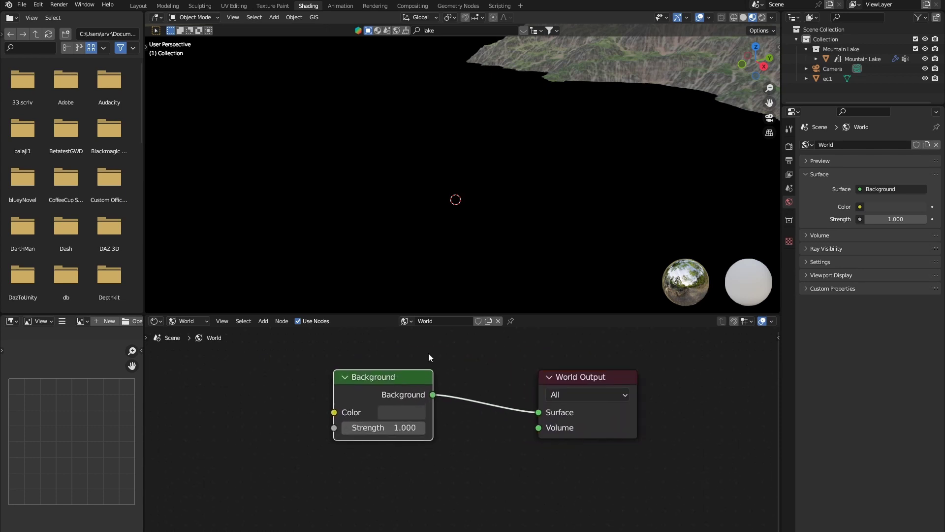
Set the Shading workspace viewport to rendered shading with the water and terrain in view.
{"action": "scroll", "coordinate": [427, 249], "scroll_direction": "down", "scroll_amount": 6}
{"action": "mouse_move", "coordinate": [365, 94]}
{"action": "middle_mouse_down"}
{"action": "mouse_move", "coordinate": [295, 84]}
{"action": "mouse_move", "coordinate": [657, 51]}
{"action": "mouse_move", "coordinate": [579, 82]}
{"action": "mouse_move", "coordinate": [645, 287]}
{"action": "mouse_move", "coordinate": [621, 230]}
{"action": "mouse_move", "coordinate": [481, 220]}
{"action": "mouse_move", "coordinate": [397, 246]}
{"action": "mouse_move", "coordinate": [271, 262]}
{"action": "mouse_move", "coordinate": [687, 75]}
{"action": "mouse_move", "coordinate": [523, 102]}
{"action": "mouse_move", "coordinate": [605, 152]}
{"action": "middle_mouse_up"}
{"action": "left_click", "coordinate": [763, 18]}
{"action": "scroll", "coordinate": [605, 151], "scroll_direction": "up", "scroll_amount": 3}
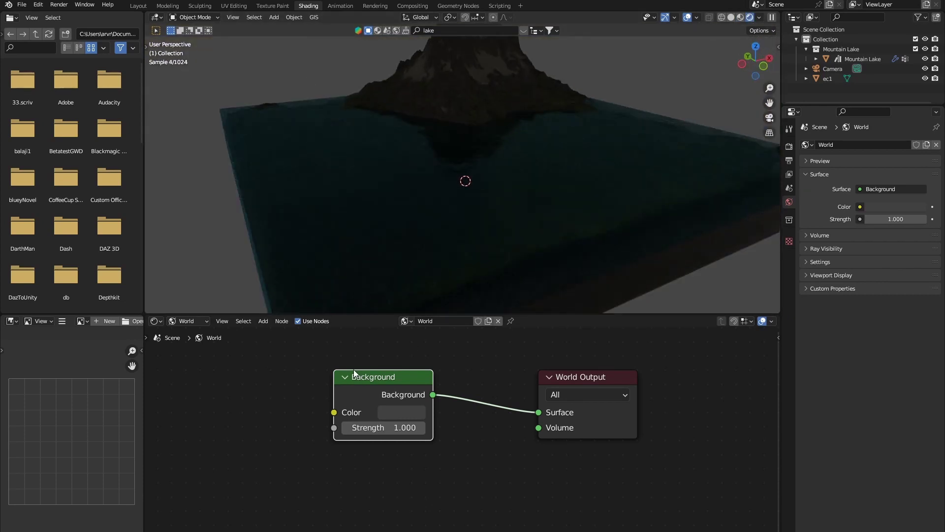
Replace the Background node with an Environment Texture node and connect its Color to the World Output's Surface.
{"action": "scroll", "coordinate": [380, 378], "scroll_direction": "down", "scroll_amount": 2}
{"action": "key", "text": "x"}
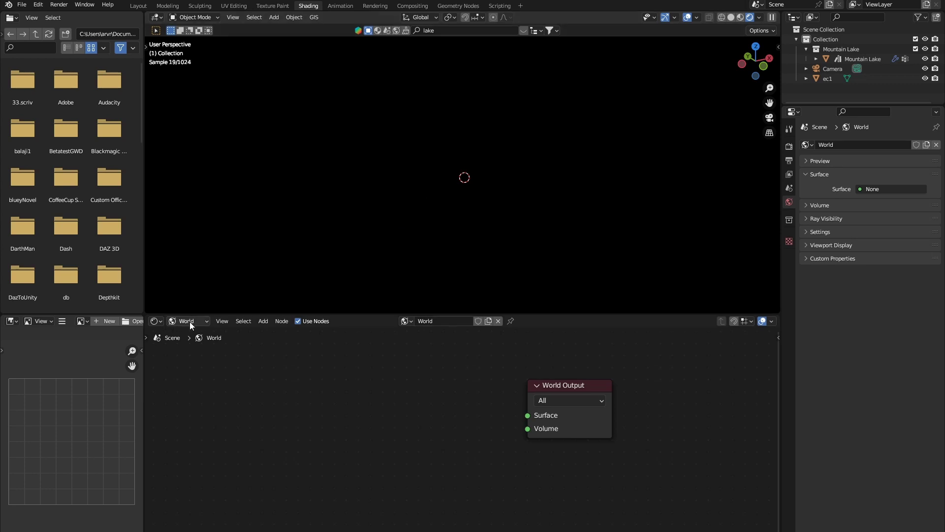
{"action": "left_click", "coordinate": [267, 322]}
{"action": "type", "text": "env"}
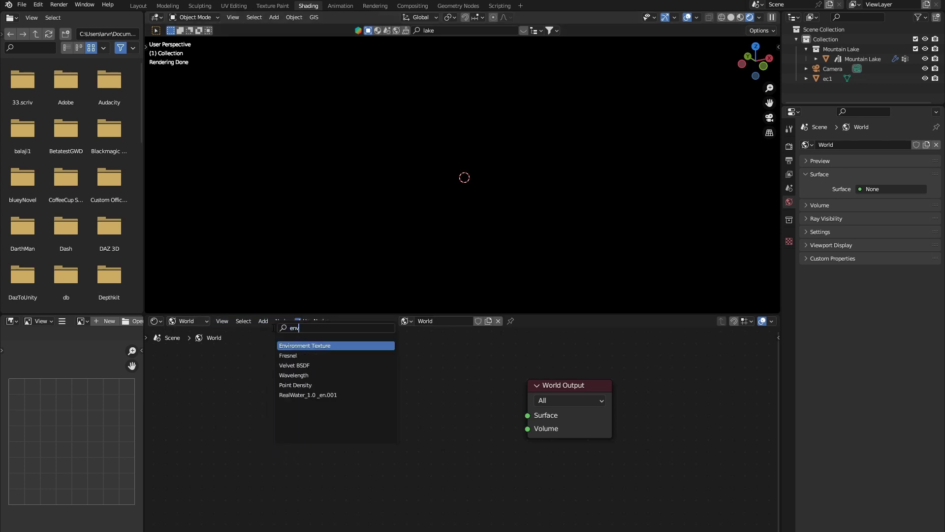
{"action": "left_click", "coordinate": [315, 347]}
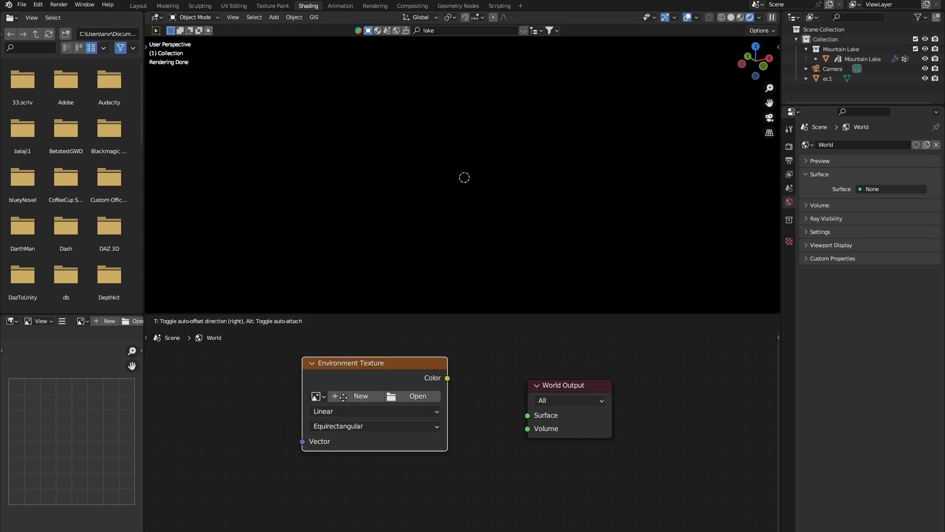
{"action": "left_click", "coordinate": [367, 408]}
{"action": "left_click_drag", "start_coordinate": [478, 398], "coordinate": [532, 416]}
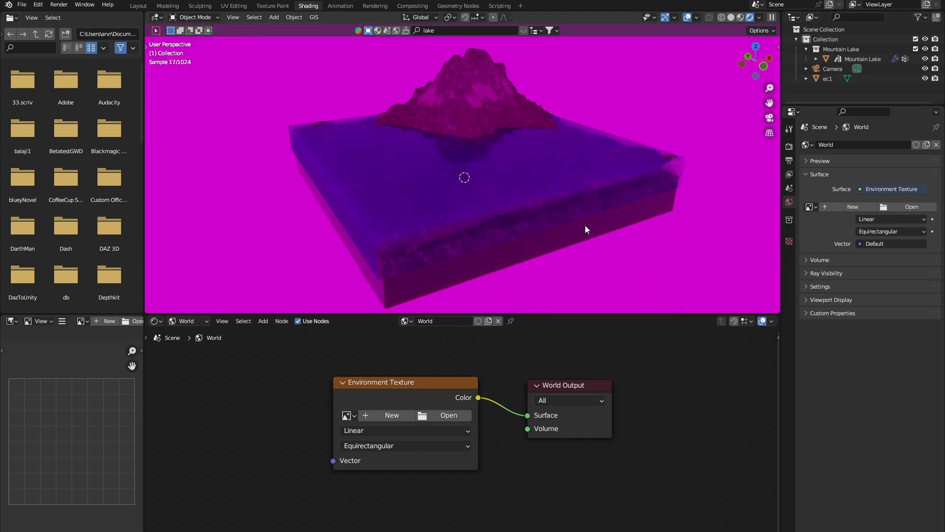
Load the image kloppenheim_07_puresky_4k.exr from the Downloads folder into the Environment Texture node.
{"action": "left_click", "coordinate": [442, 415]}
{"action": "left_click", "coordinate": [250, 250]}
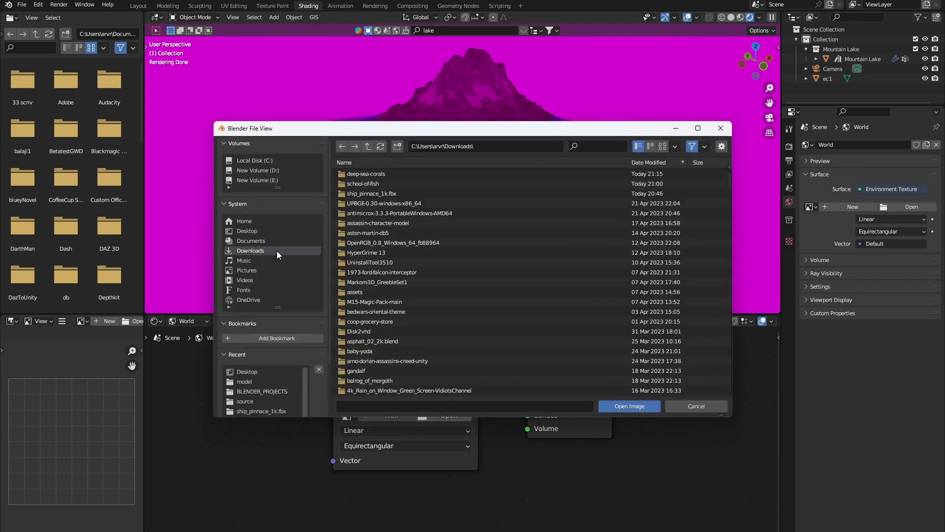
{"action": "left_click", "coordinate": [619, 146]}
{"action": "type", "text": "sky"}
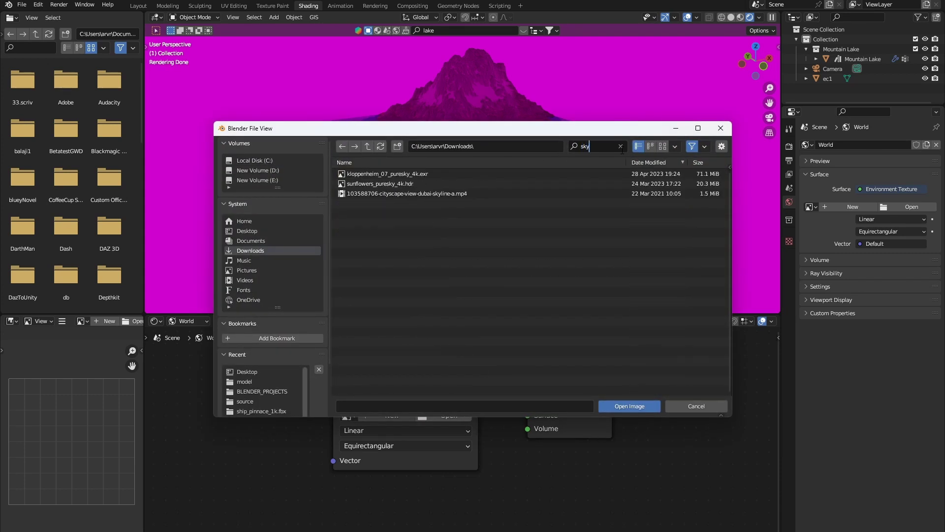
{"action": "left_click", "coordinate": [437, 173]}
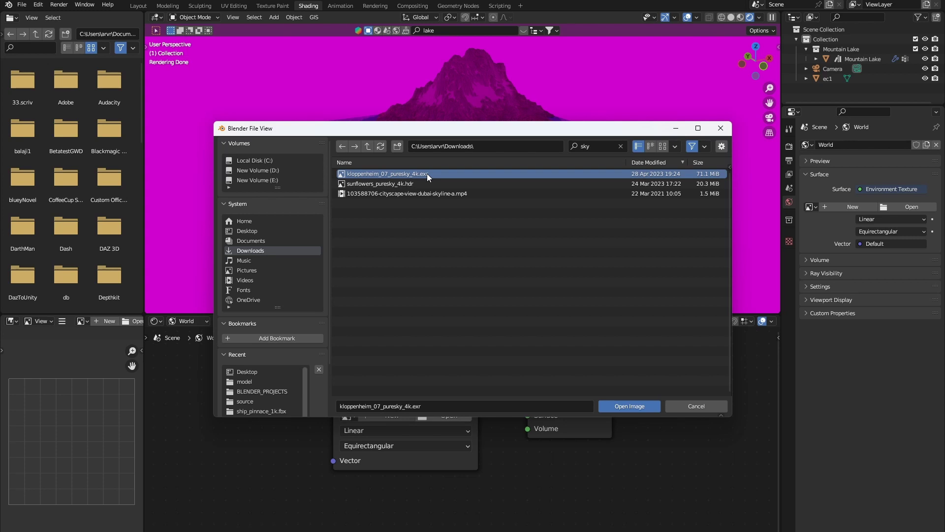
{"action": "left_click", "coordinate": [616, 405]}
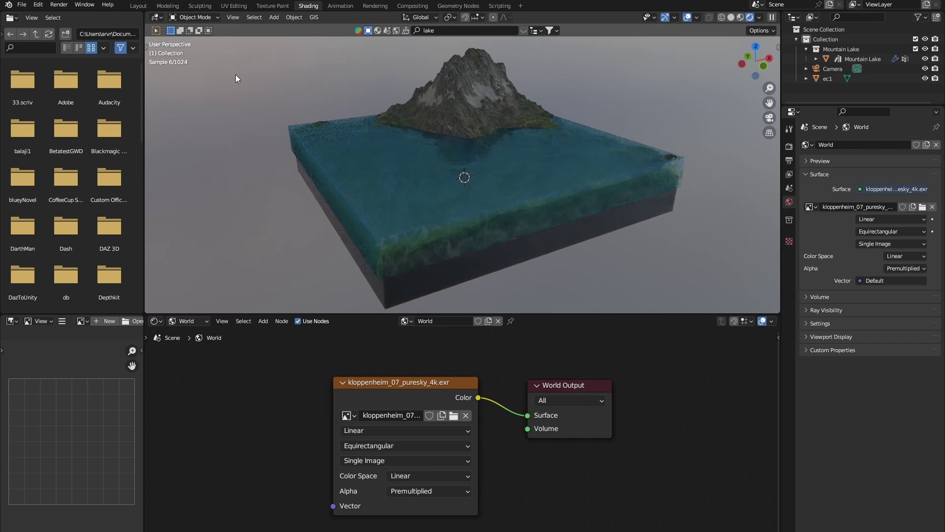
Return to the Layout workspace and inspect the sky-lit water from above and beneath the surface.
{"action": "left_click", "coordinate": [138, 5]}
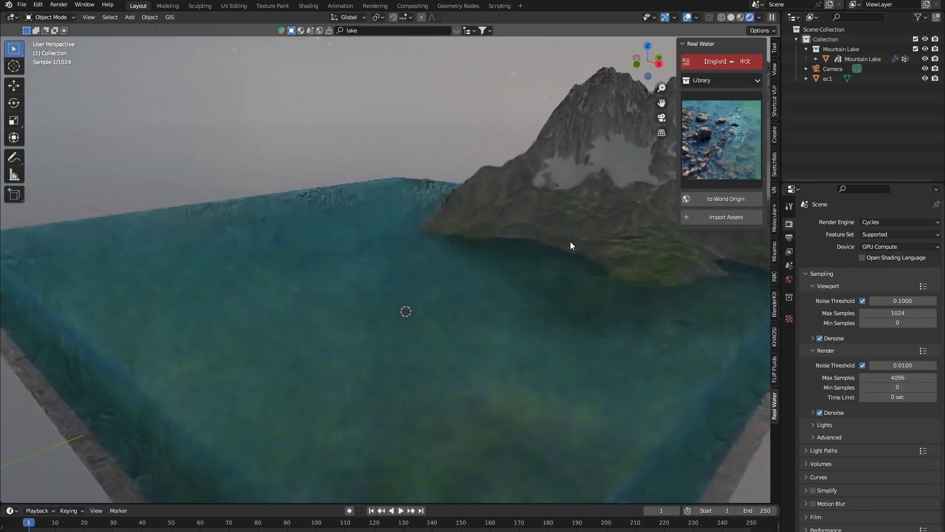
{"action": "scroll", "coordinate": [570, 241], "scroll_direction": "down", "scroll_amount": 5}
{"action": "middle_click_drag", "start_coordinate": [557, 240], "coordinate": [532, 252]}
{"action": "scroll", "coordinate": [517, 268], "scroll_direction": "up", "scroll_amount": 5}
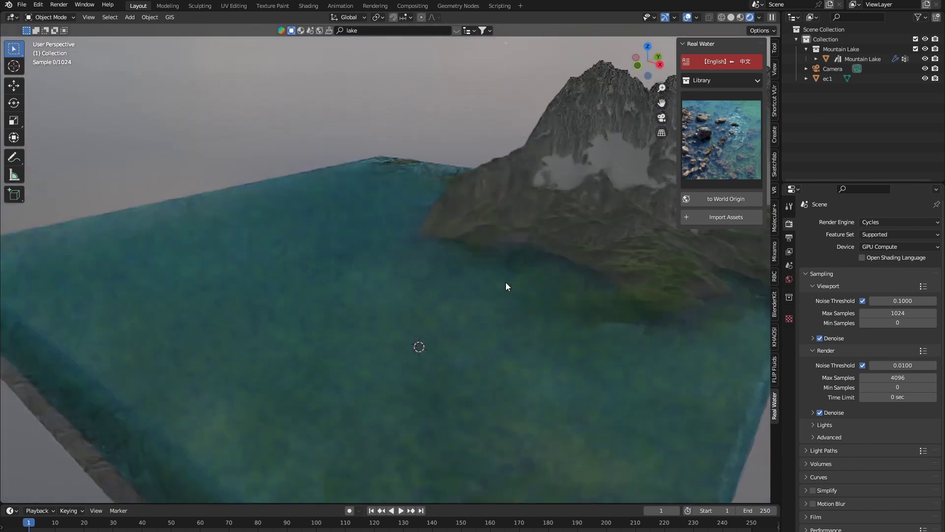
{"action": "scroll", "coordinate": [490, 296], "scroll_direction": "up", "scroll_amount": 3}
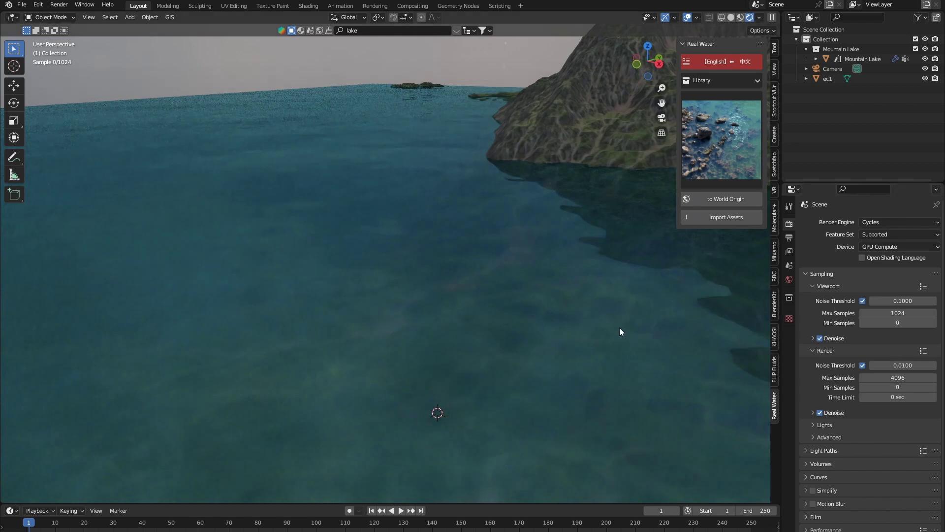
{"action": "scroll", "coordinate": [619, 325], "scroll_direction": "up", "scroll_amount": 4}
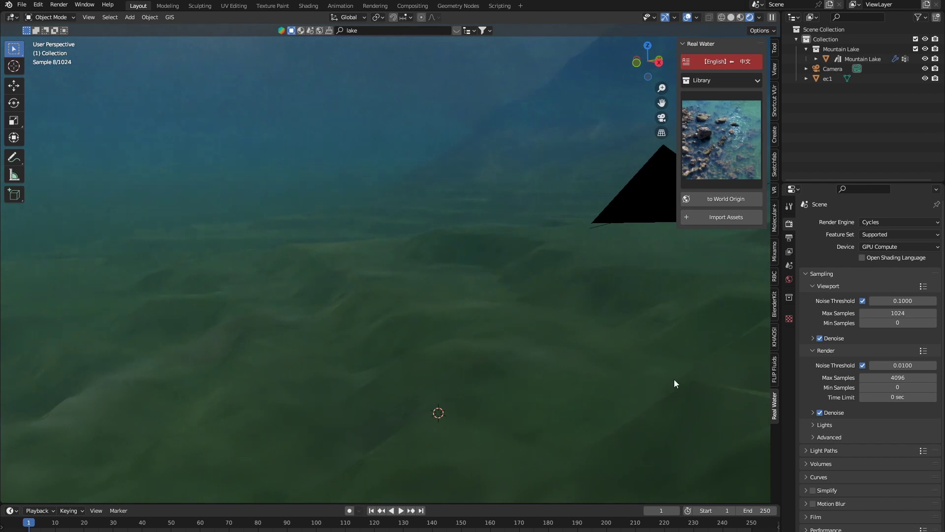
Select the ec1 water object and widen the Real Water settings until the full parameter names are readable.
{"action": "left_click", "coordinate": [424, 90]}
{"action": "scroll", "coordinate": [399, 157], "scroll_direction": "down", "scroll_amount": 3}
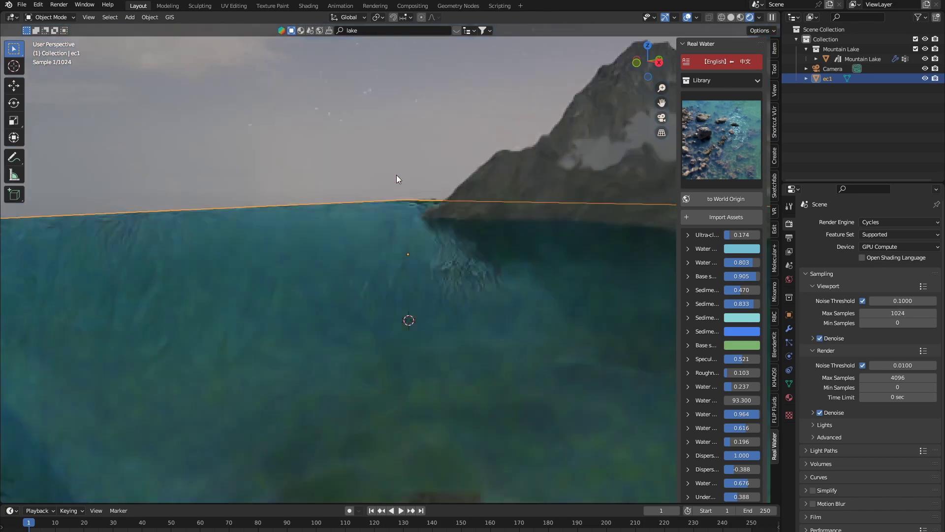
{"action": "scroll", "coordinate": [397, 175], "scroll_direction": "down", "scroll_amount": 4}
{"action": "middle_click_drag", "start_coordinate": [353, 277], "coordinate": [426, 303]}
{"action": "scroll", "coordinate": [403, 325], "scroll_direction": "up", "scroll_amount": 7}
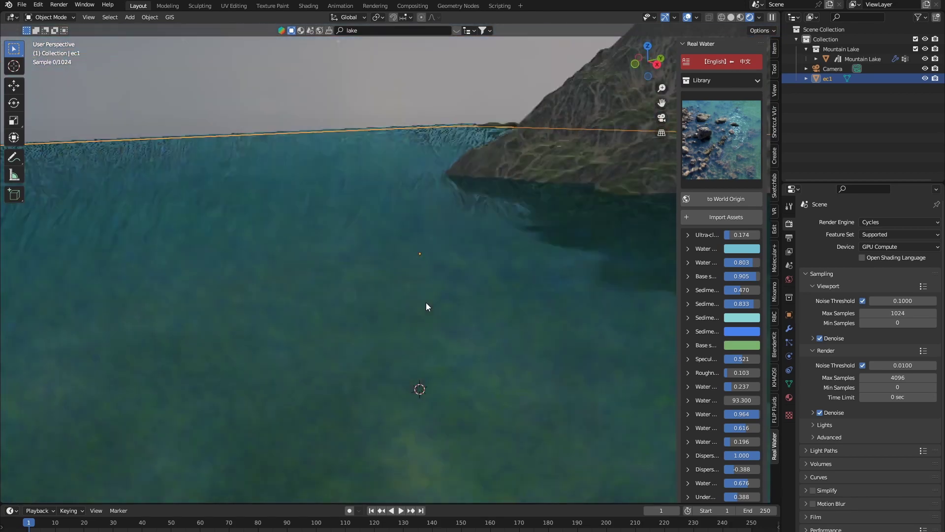
{"action": "scroll", "coordinate": [427, 297], "scroll_direction": "up", "scroll_amount": 2}
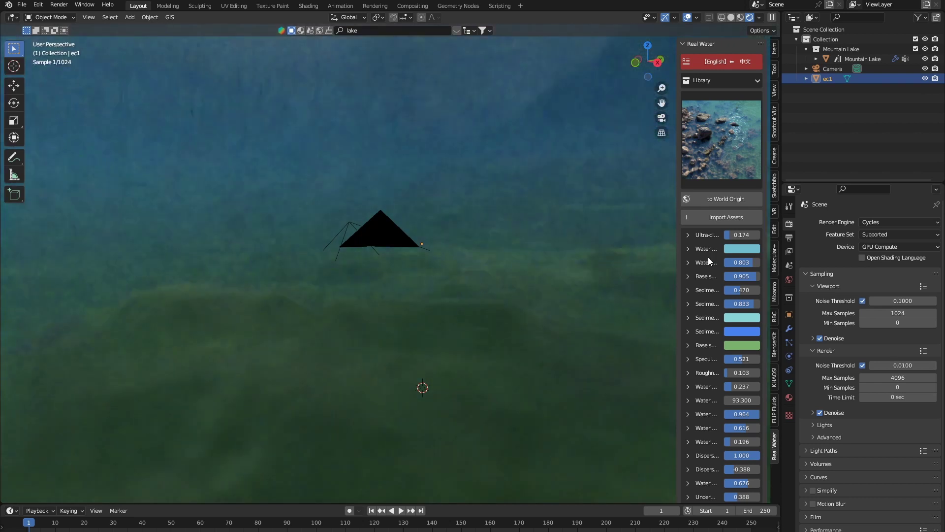
{"action": "left_click_drag", "start_coordinate": [677, 307], "coordinate": [543, 302]}
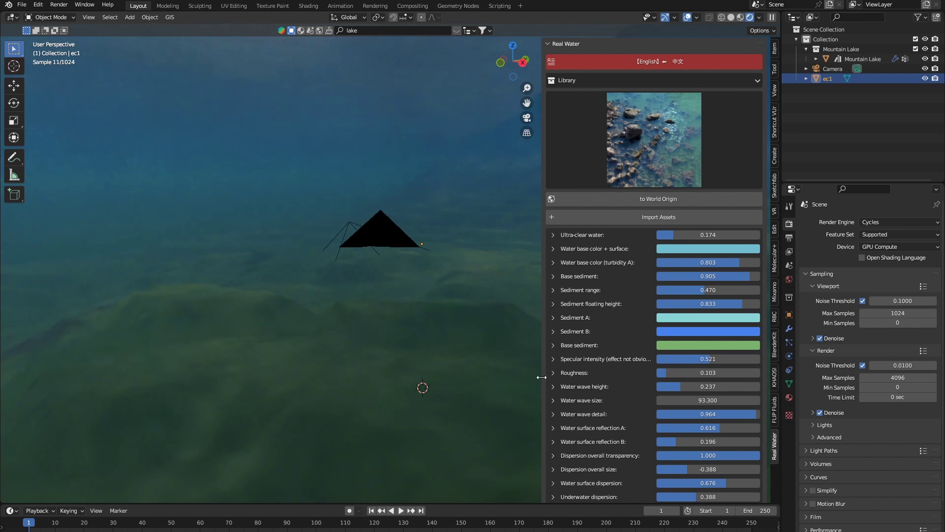
{"action": "left_click_drag", "start_coordinate": [543, 377], "coordinate": [565, 382]}
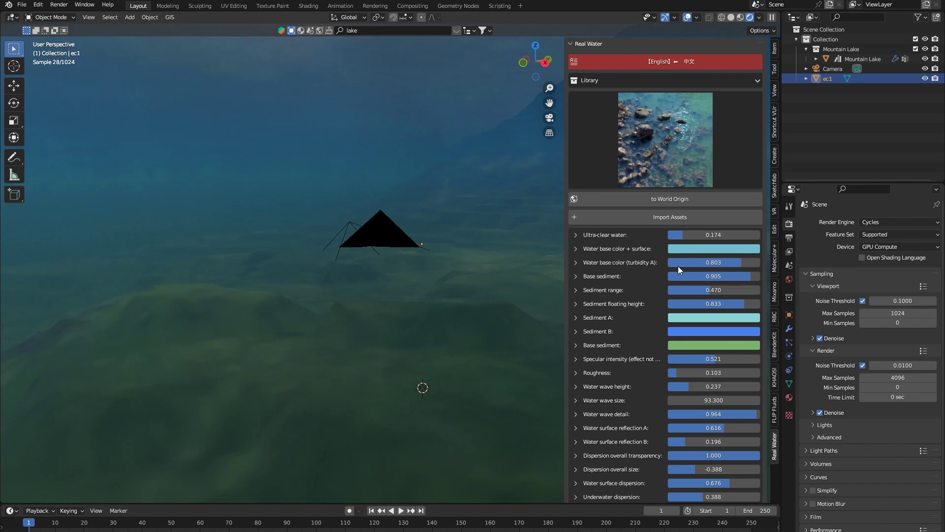
Set Ultra-clear water to 0.000, change Water base color + surface to green, and hide the sidebar.
{"action": "left_click", "coordinate": [689, 237]}
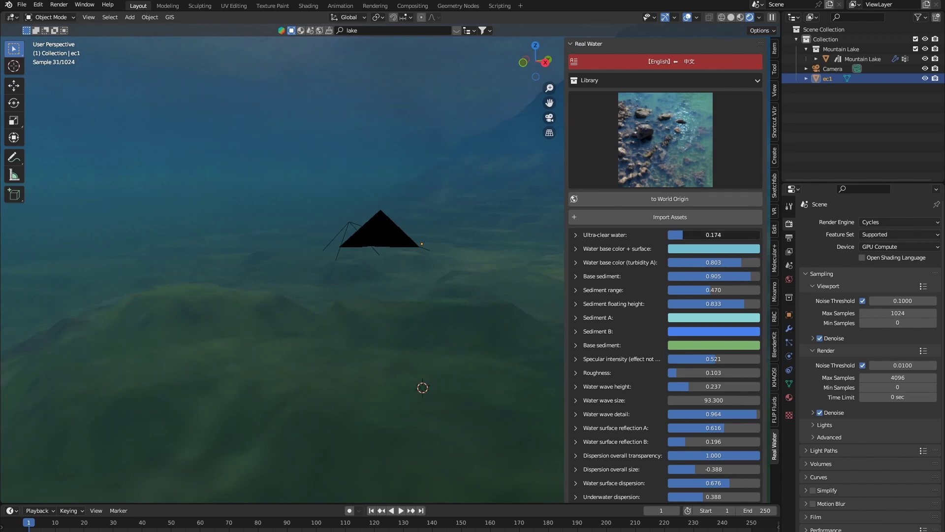
{"action": "left_click_drag", "start_coordinate": [689, 237], "coordinate": [761, 237]}
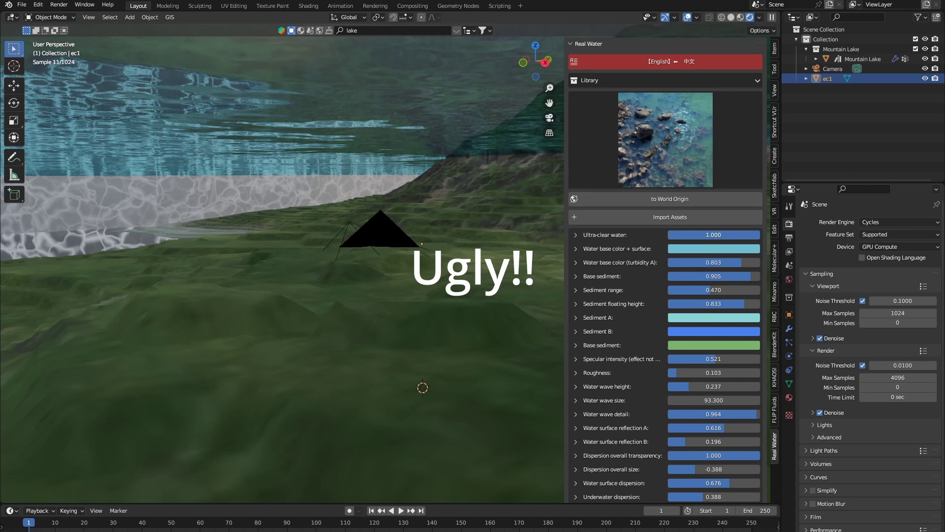
{"action": "left_click_drag", "start_coordinate": [758, 235], "coordinate": [669, 235]}
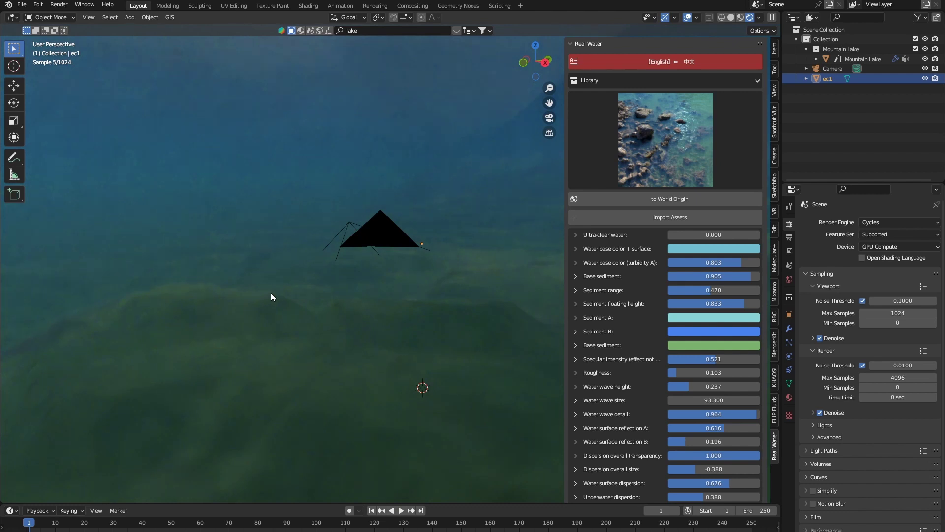
{"action": "left_click", "coordinate": [711, 249]}
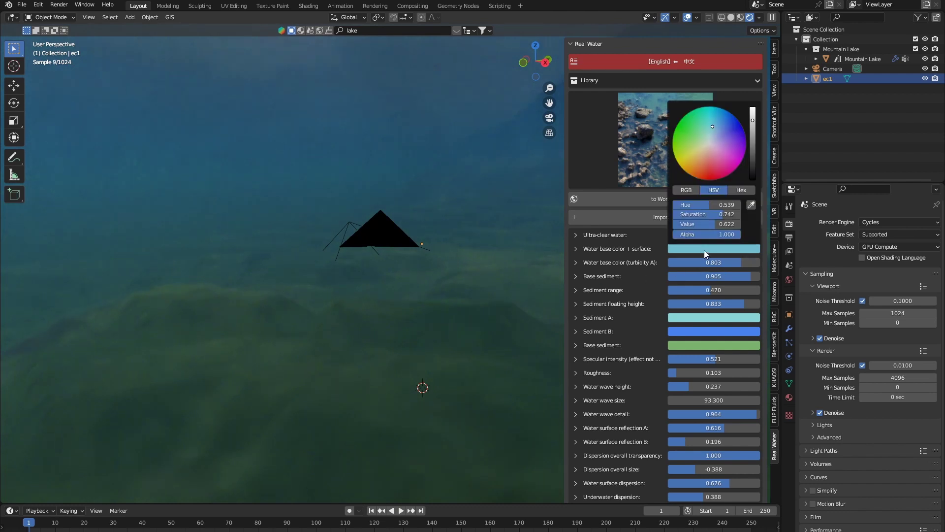
{"action": "left_click_drag", "start_coordinate": [713, 127], "coordinate": [697, 130]}
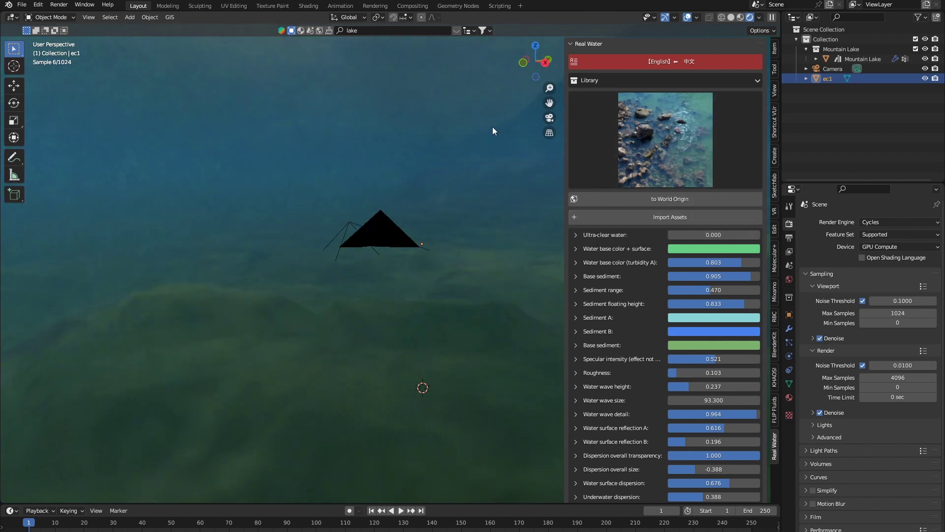
{"action": "key", "text": "n"}
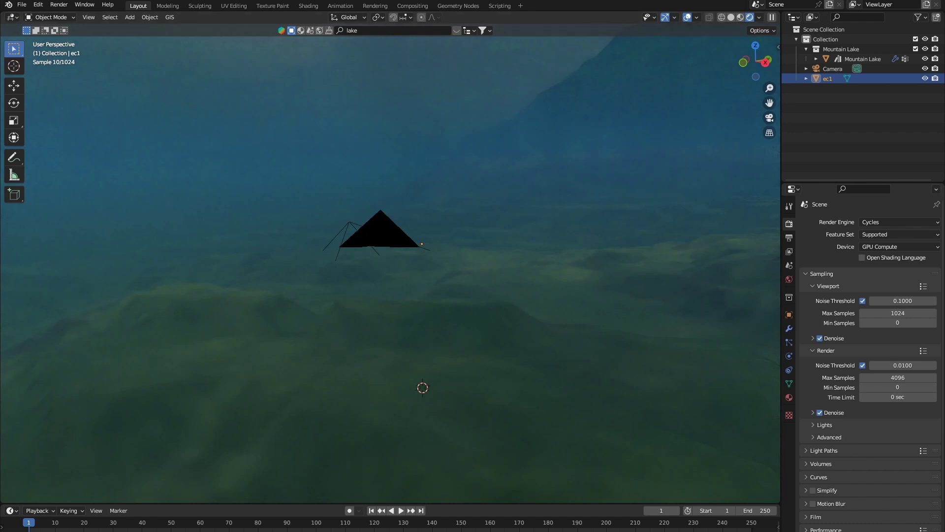
Look through the scene camera and enable the Camera to View lock.
{"action": "left_click", "coordinate": [772, 116]}
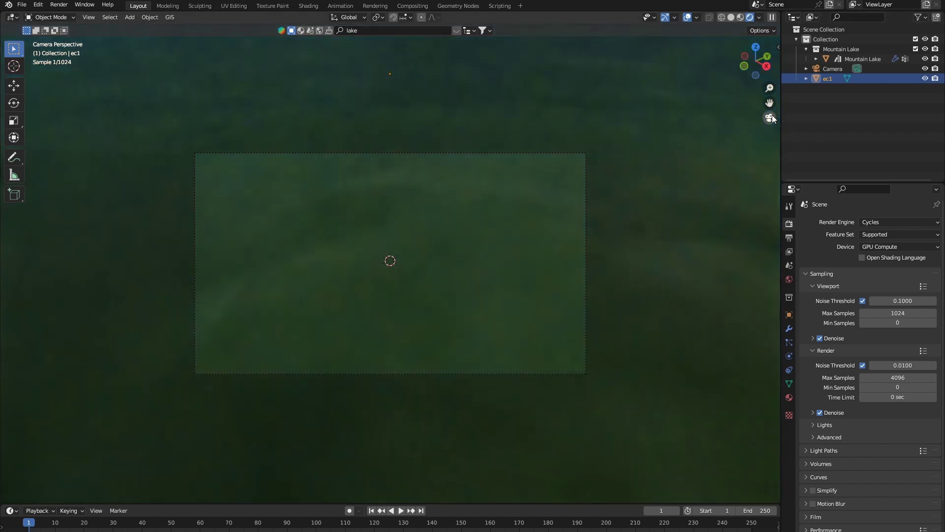
{"action": "key", "text": "n"}
{"action": "key", "text": "n"}
{"action": "key", "text": "n"}
{"action": "left_click", "coordinate": [774, 92]}
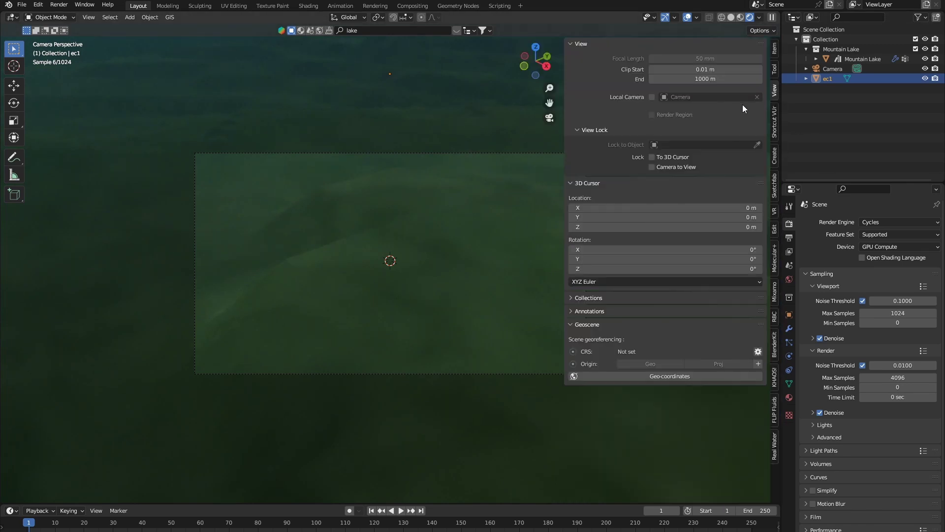
{"action": "left_click", "coordinate": [663, 168]}
{"action": "key", "text": "n"}
Fit the camera frame to the viewport and aim the camera across the underwater lake bed.
{"action": "key", "text": "Home"}
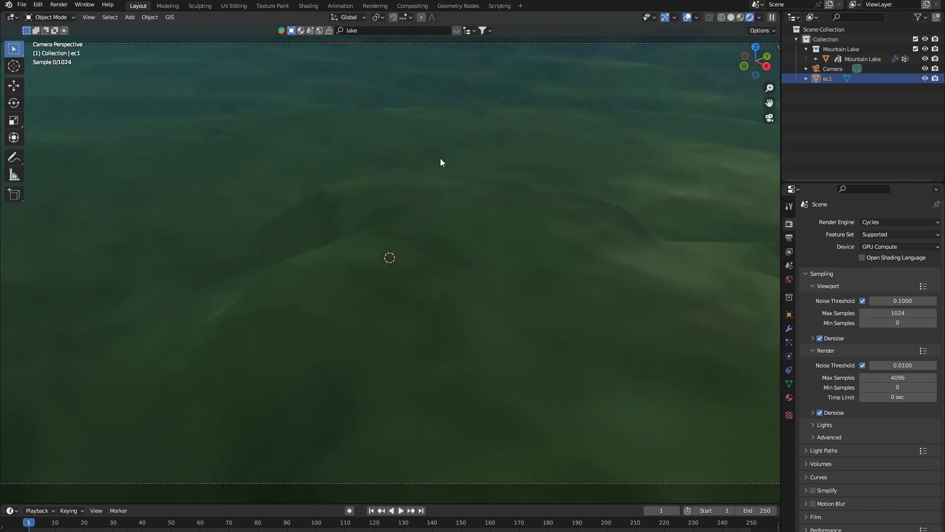
{"action": "scroll", "coordinate": [407, 141], "scroll_direction": "down", "scroll_amount": 2}
{"action": "middle_click_drag", "start_coordinate": [397, 146], "coordinate": [439, 155]}
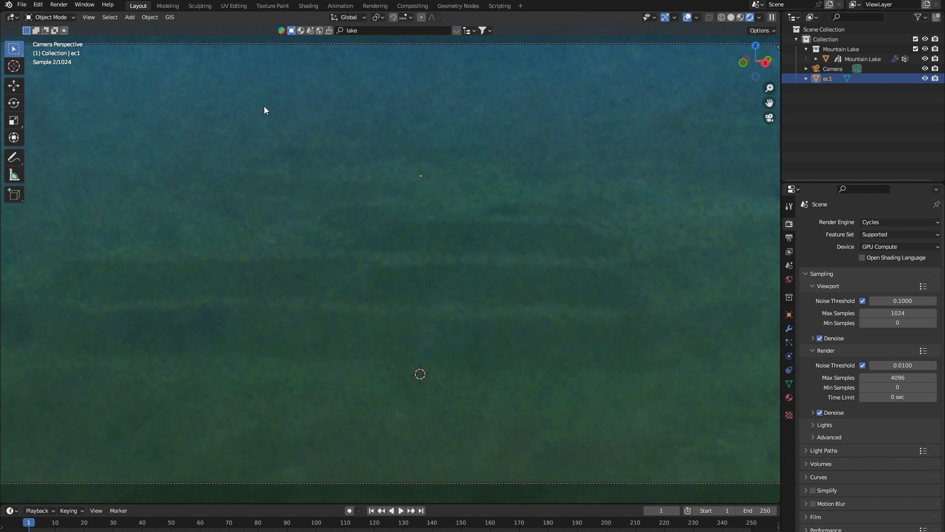
Import the FBX model ship_pinnace_1k.fbx from its ship_pinnace_1k.fbx folder in Downloads.
{"action": "left_click", "coordinate": [21, 5]}
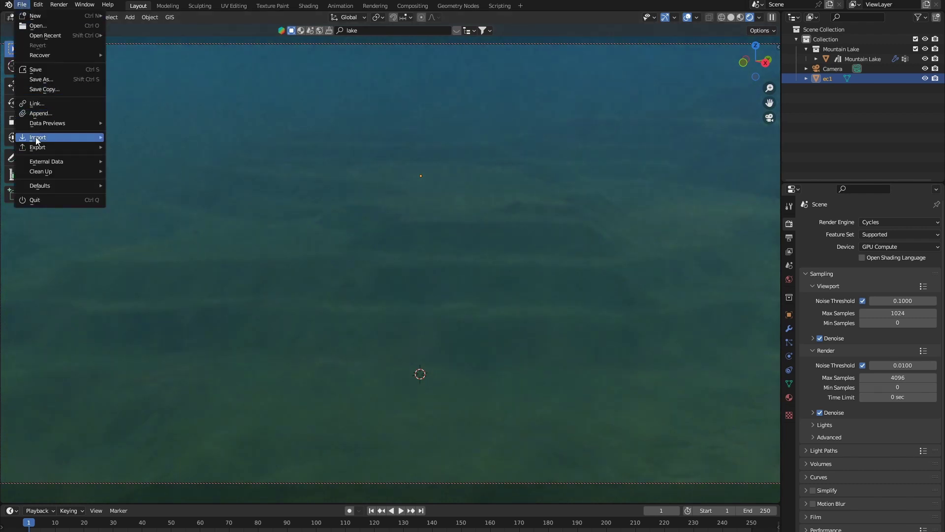
{"action": "mouse_move", "coordinate": [37, 139]}
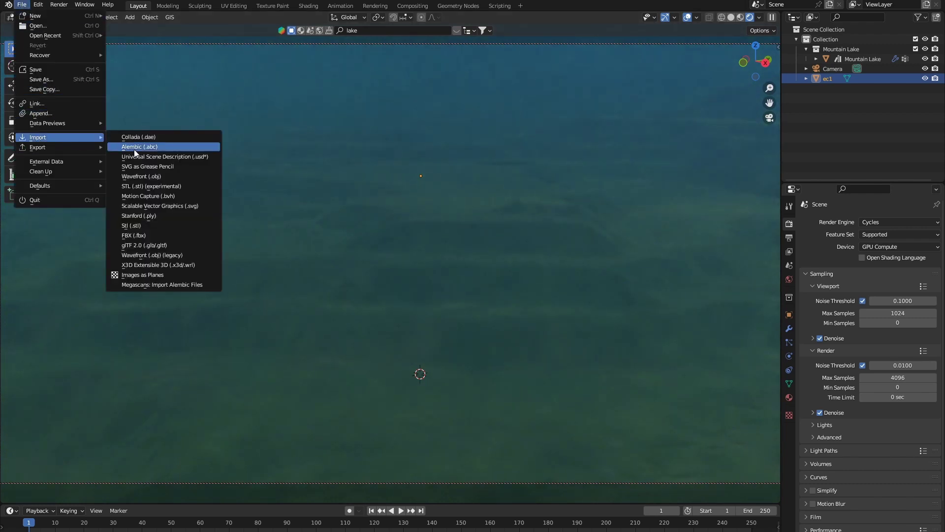
{"action": "left_click", "coordinate": [153, 234]}
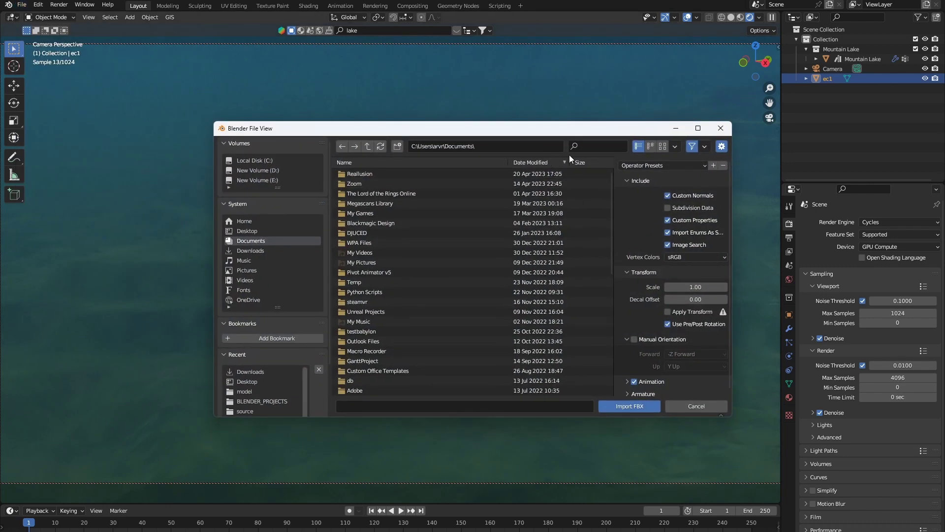
{"action": "type", "text": "ship"}
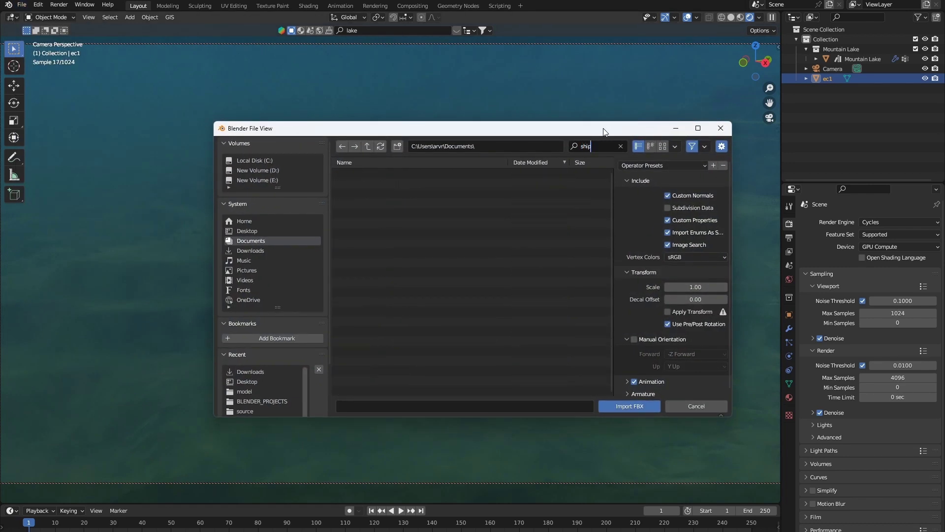
{"action": "key", "text": "Escape"}
{"action": "left_click", "coordinate": [284, 252]}
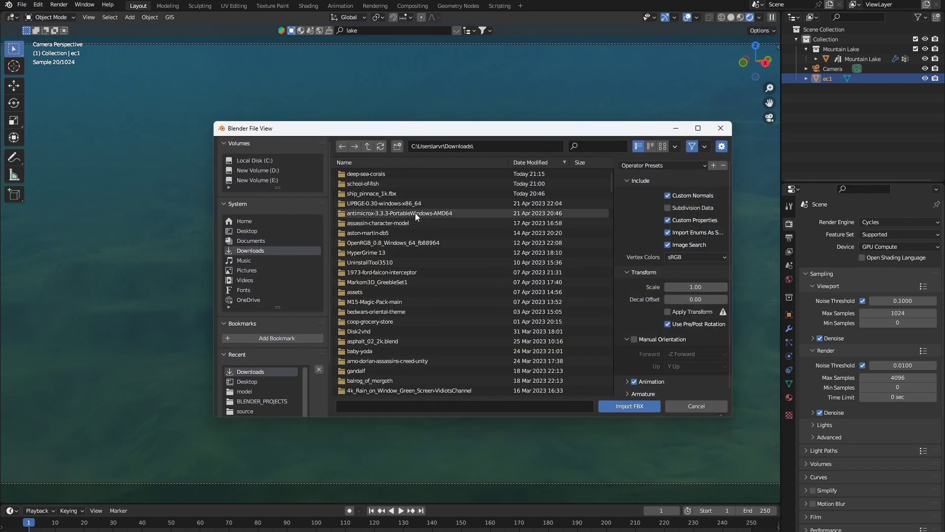
{"action": "left_click", "coordinate": [597, 147]}
{"action": "type", "text": "ship"}
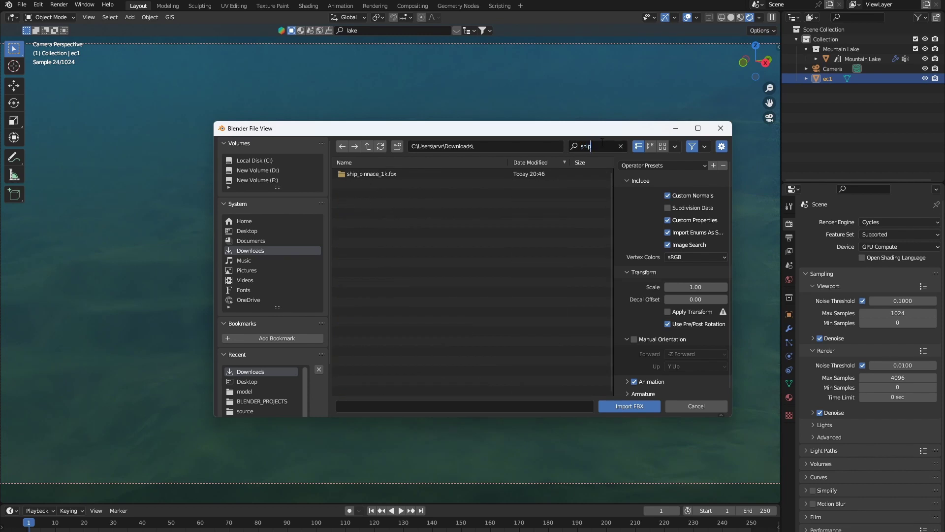
{"action": "double_click", "coordinate": [430, 174]}
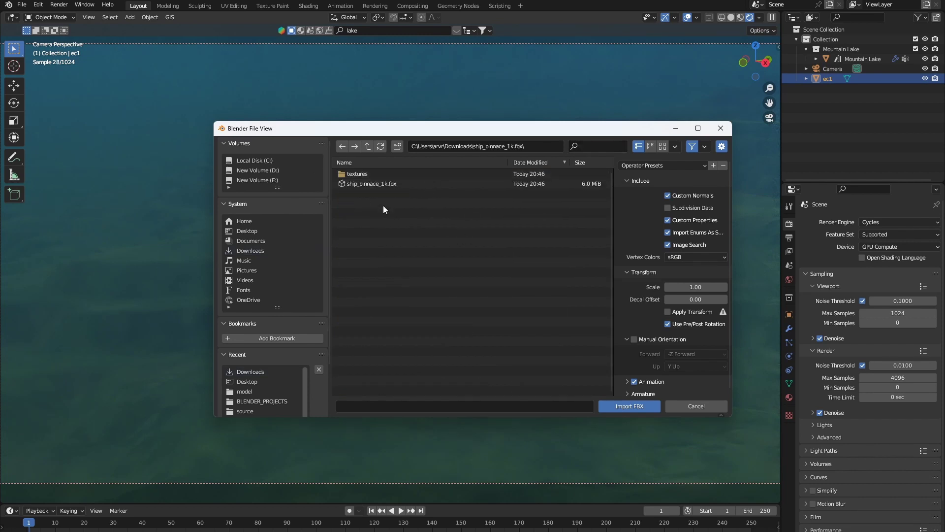
{"action": "left_click", "coordinate": [382, 184]}
{"action": "left_click", "coordinate": [623, 405]}
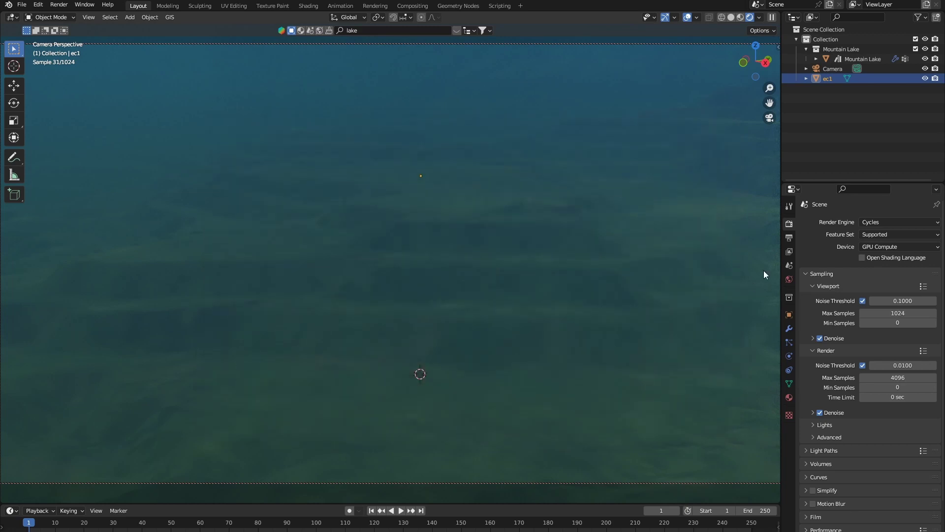
Scale the imported ship down to about 0.2 of its size and return to the camera view.
{"action": "left_click", "coordinate": [769, 119]}
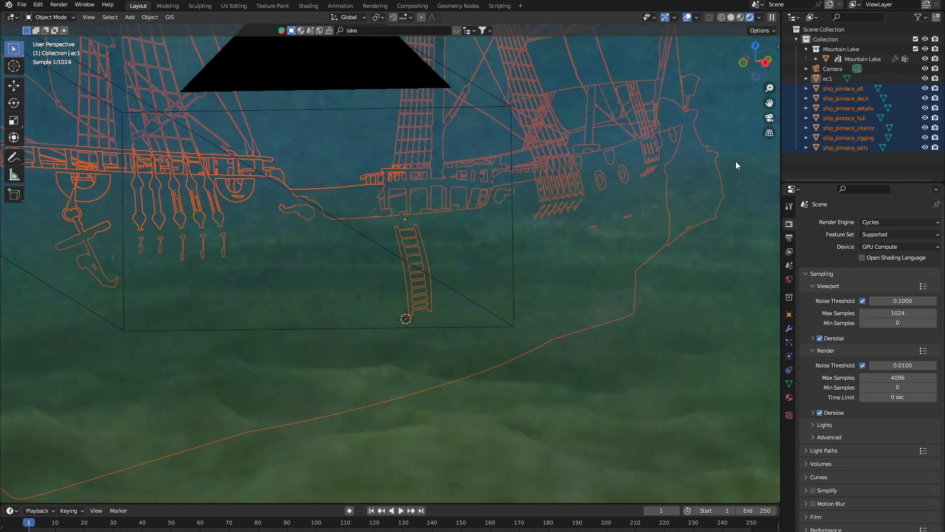
{"action": "scroll", "coordinate": [666, 229], "scroll_direction": "down", "scroll_amount": 4}
{"action": "middle_click_drag", "start_coordinate": [554, 309], "coordinate": [557, 319]}
{"action": "scroll", "coordinate": [561, 318], "scroll_direction": "up", "scroll_amount": 6}
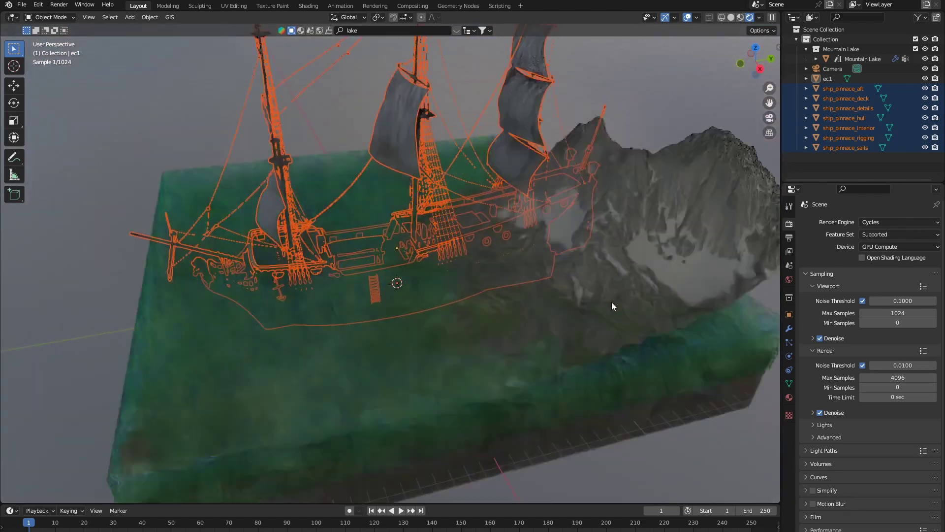
{"action": "key", "text": "s"}
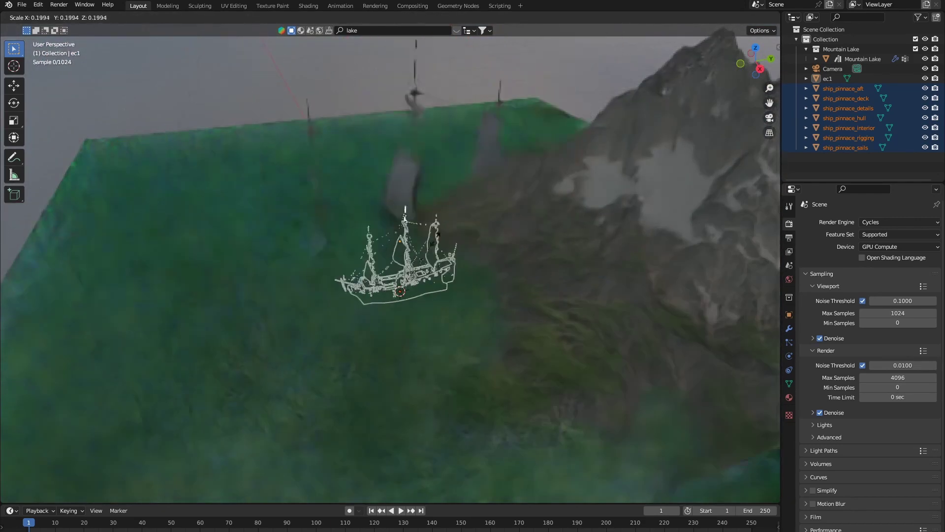
{"action": "left_click", "coordinate": [406, 270]}
{"action": "middle_click_drag", "start_coordinate": [439, 286], "coordinate": [769, 169]}
{"action": "key", "text": "KP_0"}
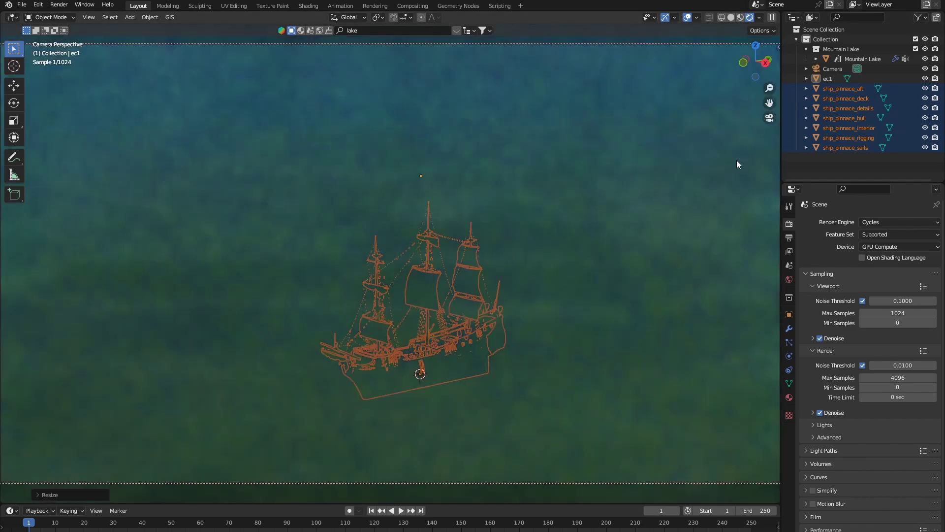
Raise the ship along the Z axis above the lake bed and scale it up moderately in the camera frame.
{"action": "key", "text": "g"}
{"action": "key", "text": "z"}
{"action": "left_click", "coordinate": [587, 361]}
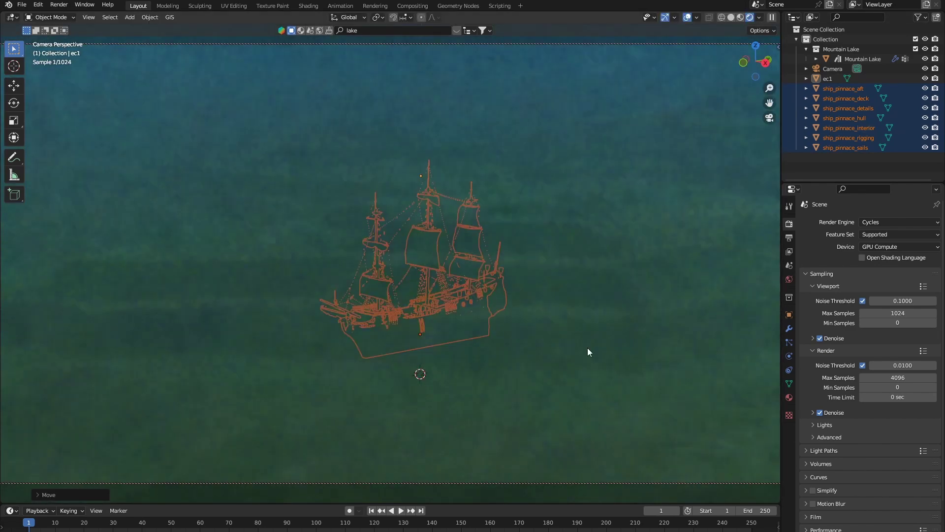
{"action": "key", "text": "s"}
{"action": "left_click", "coordinate": [695, 380]}
{"action": "left_click", "coordinate": [618, 163]}
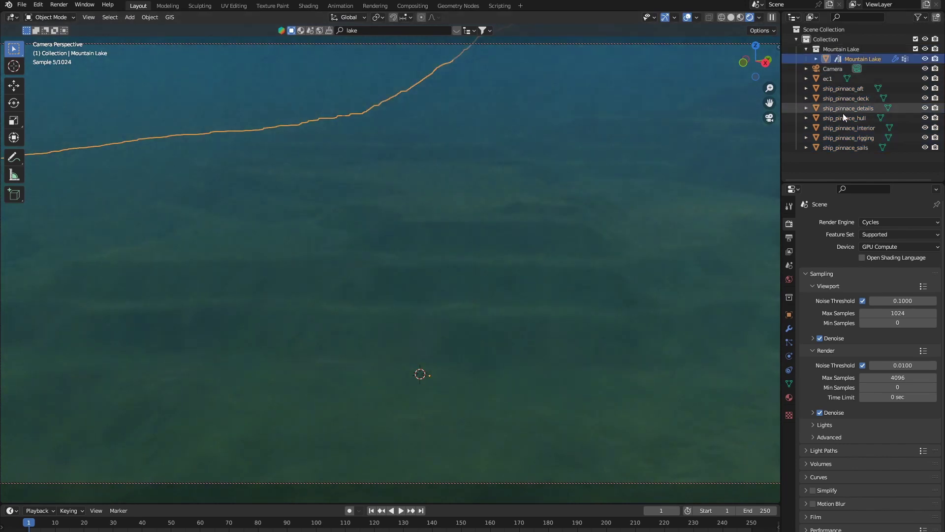
Select all ship parts from ship_pinnace_aft to ship_pinnace_sails and move them up about 2 m.
{"action": "left_click", "coordinate": [845, 89]}
{"action": "left_click", "coordinate": [843, 148], "text": "shift"}
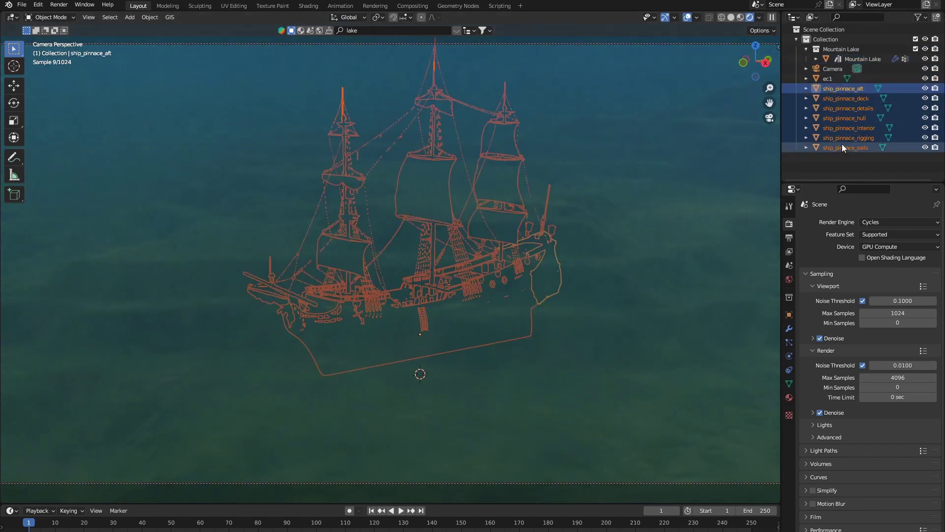
{"action": "key", "text": "g"}
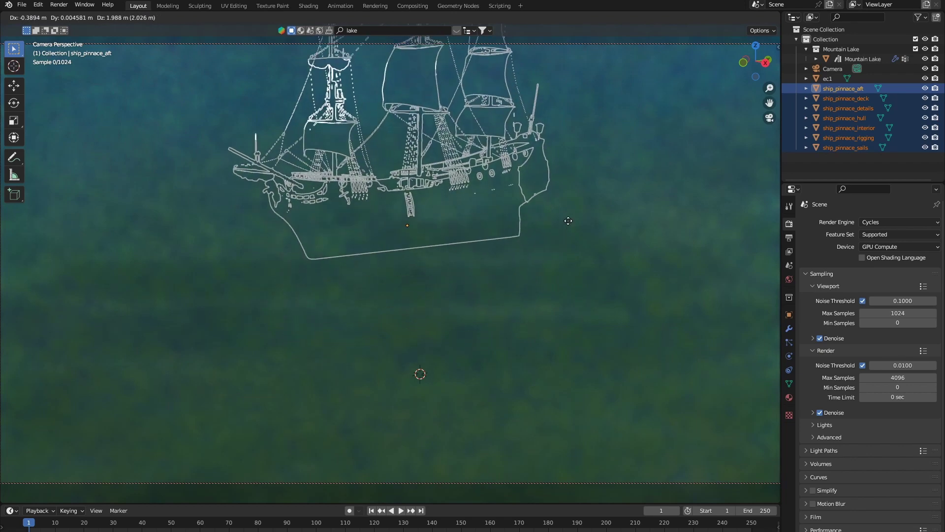
{"action": "left_click", "coordinate": [575, 228]}
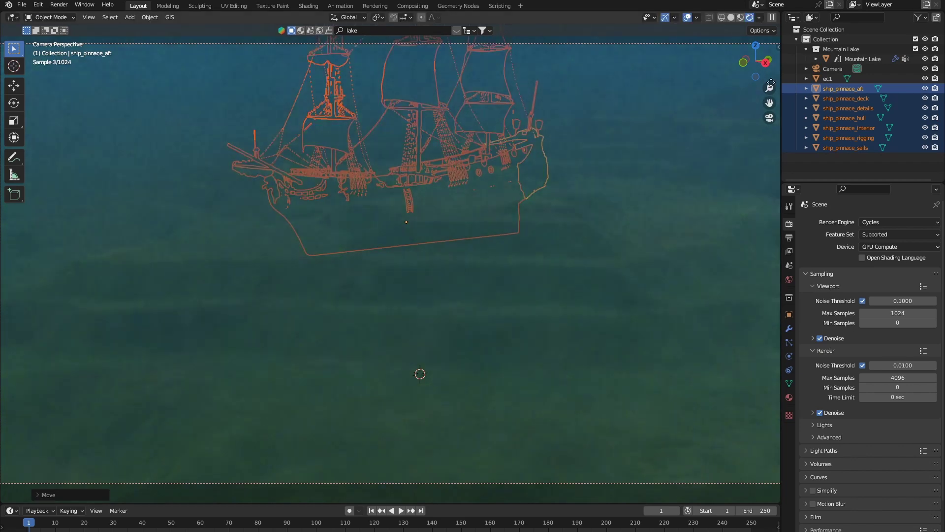
Switch the viewport to solid shading and reposition the locked camera to view the ship from above the water.
{"action": "left_click", "coordinate": [731, 17]}
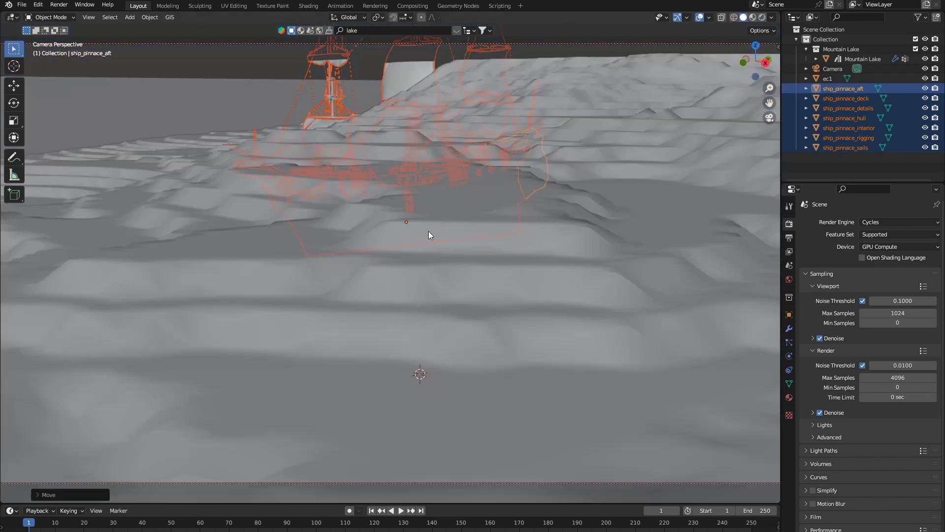
{"action": "mouse_move", "coordinate": [428, 231]}
{"action": "middle_mouse_down"}
{"action": "mouse_move", "coordinate": [460, 235]}
{"action": "mouse_move", "coordinate": [426, 239]}
{"action": "middle_mouse_up"}
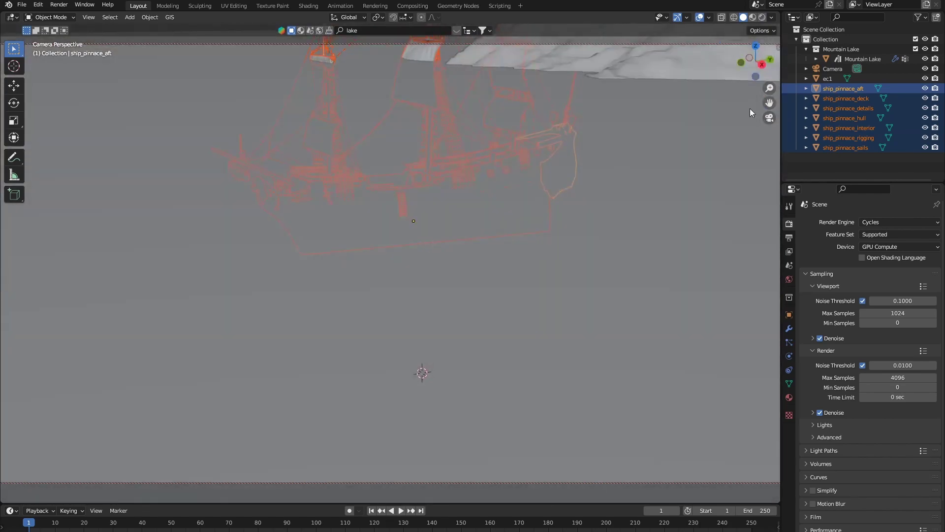
{"action": "middle_click_drag", "start_coordinate": [586, 183], "coordinate": [553, 268]}
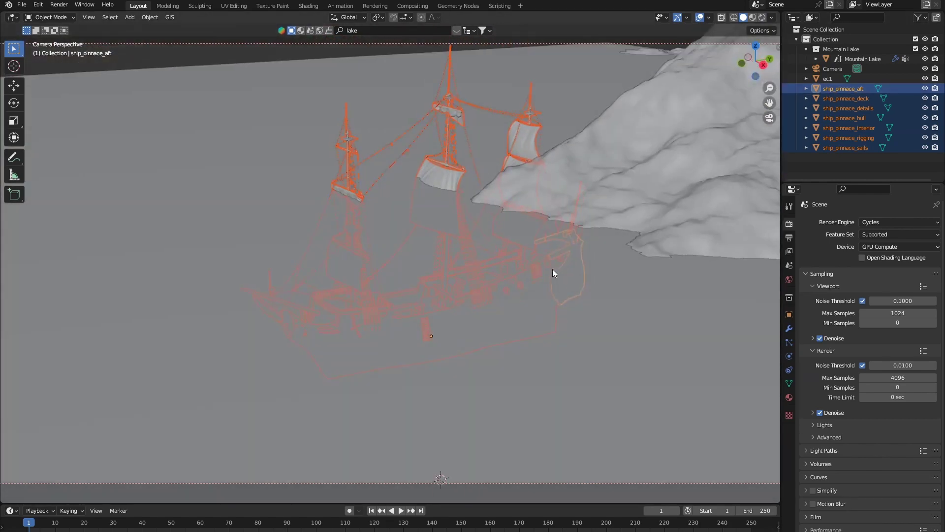
Rescale the selected ship parts and raise them about 2.75 m along the global Z axis.
{"action": "key", "text": "s"}
{"action": "left_click", "coordinate": [560, 243]}
{"action": "key", "text": "g"}
{"action": "key", "text": "z"}
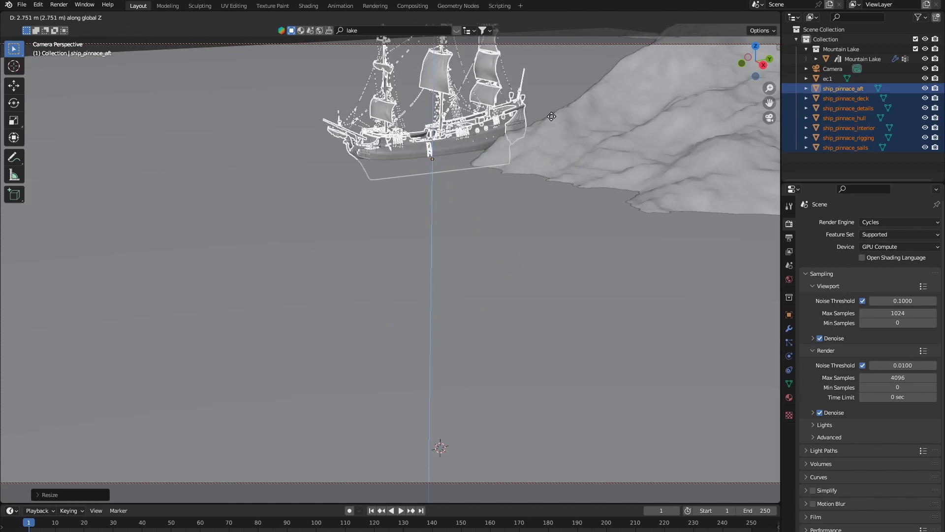
{"action": "left_click", "coordinate": [551, 116]}
Move the ship along the X and Y axes to place it in front of the mountain slope.
{"action": "key", "text": "g"}
{"action": "key", "text": "y"}
{"action": "key", "text": "x"}
{"action": "left_click", "coordinate": [685, 270]}
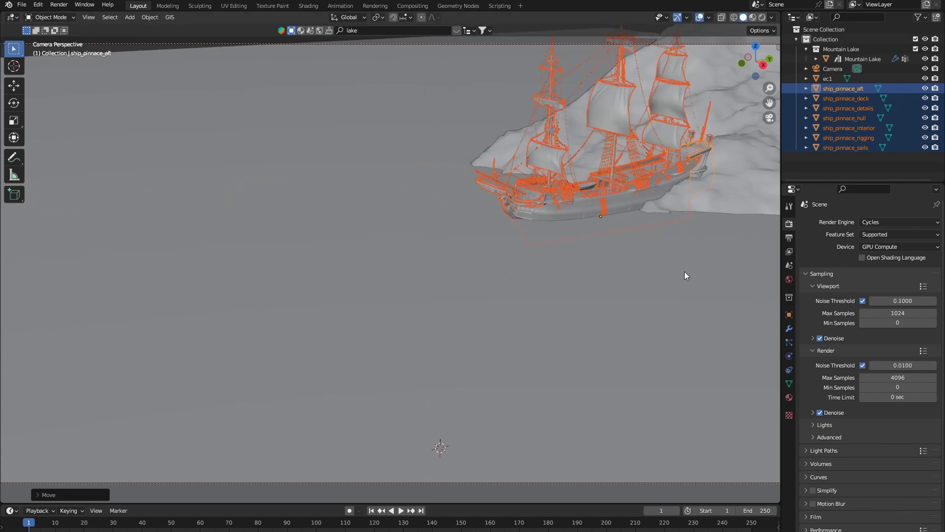
{"action": "key", "text": "g"}
{"action": "key", "text": "y"}
{"action": "left_click", "coordinate": [607, 244]}
Tilt the ship bow-down about the X axis and shift it along Y toward the mountain.
{"action": "key", "text": "r"}
{"action": "key", "text": "y"}
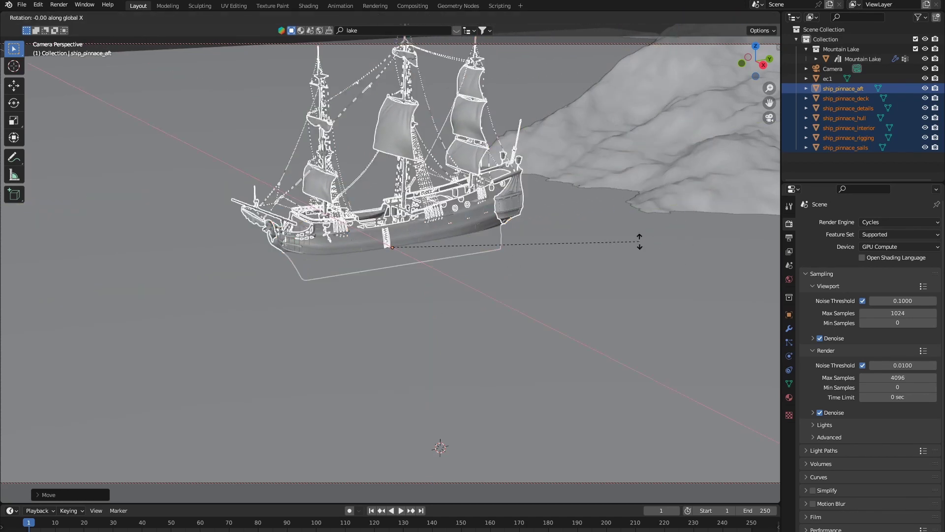
{"action": "left_click", "coordinate": [521, 252]}
{"action": "key", "text": "g"}
{"action": "key", "text": "y"}
{"action": "left_click", "coordinate": [684, 226]}
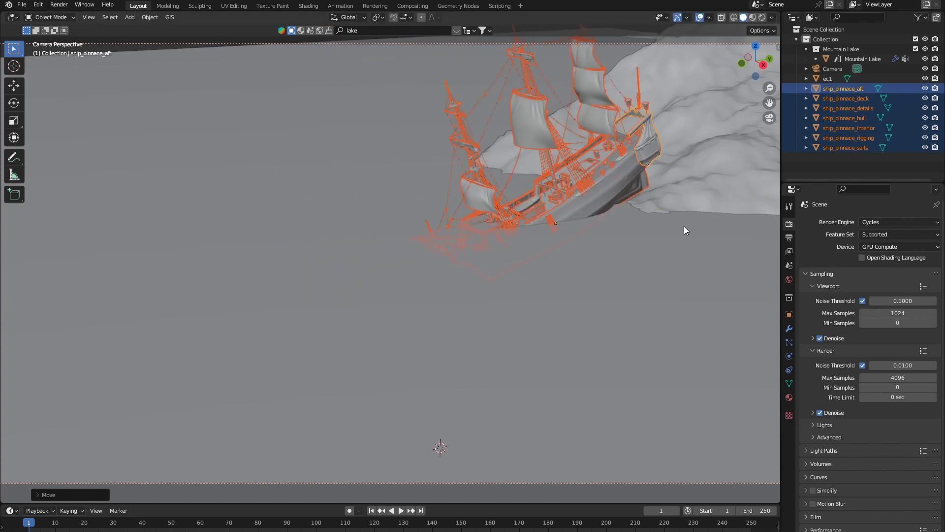
Reframe the camera on the tilted ship and delete ship_pinnace_sails.
{"action": "middle_click_drag", "start_coordinate": [647, 283], "coordinate": [488, 282], "text": "shift"}
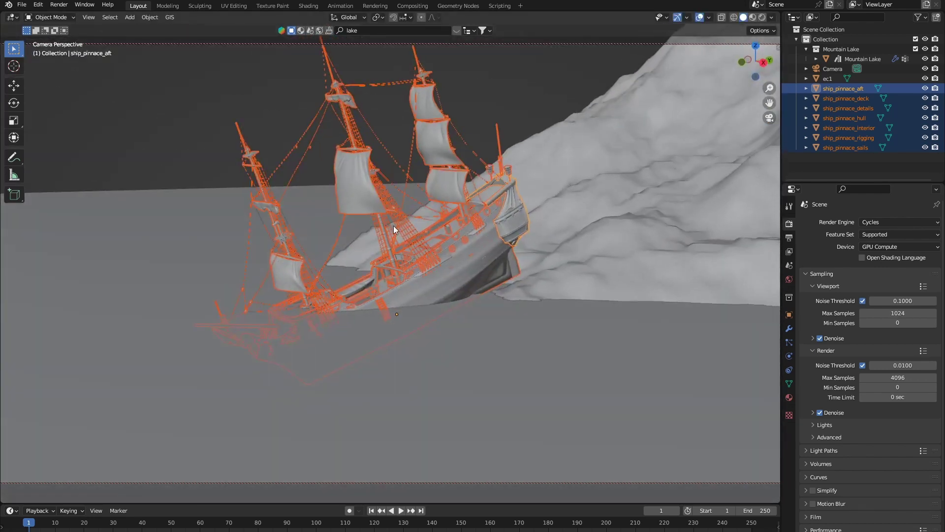
{"action": "left_click", "coordinate": [368, 189]}
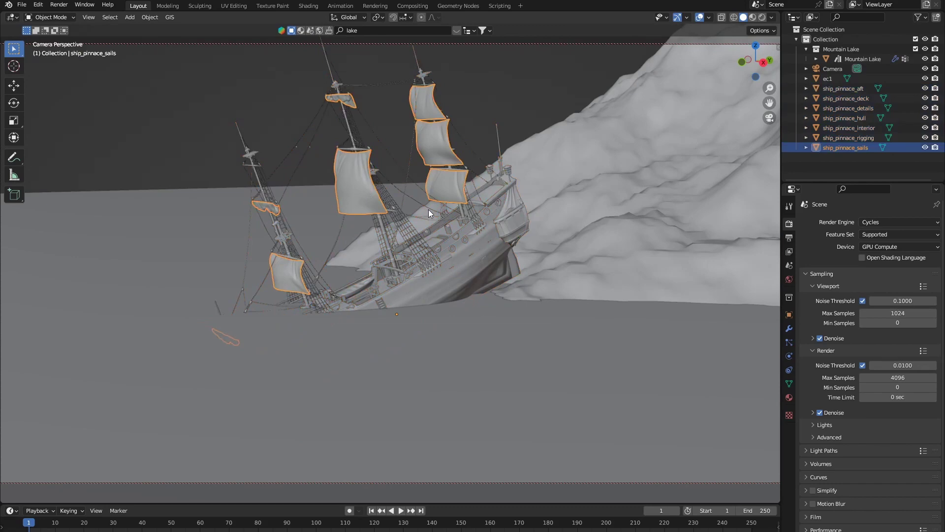
{"action": "key", "text": "Delete"}
Move the locked camera closer to the wreck and preview the shot in rendered shading.
{"action": "middle_click_drag", "start_coordinate": [432, 215], "coordinate": [491, 317]}
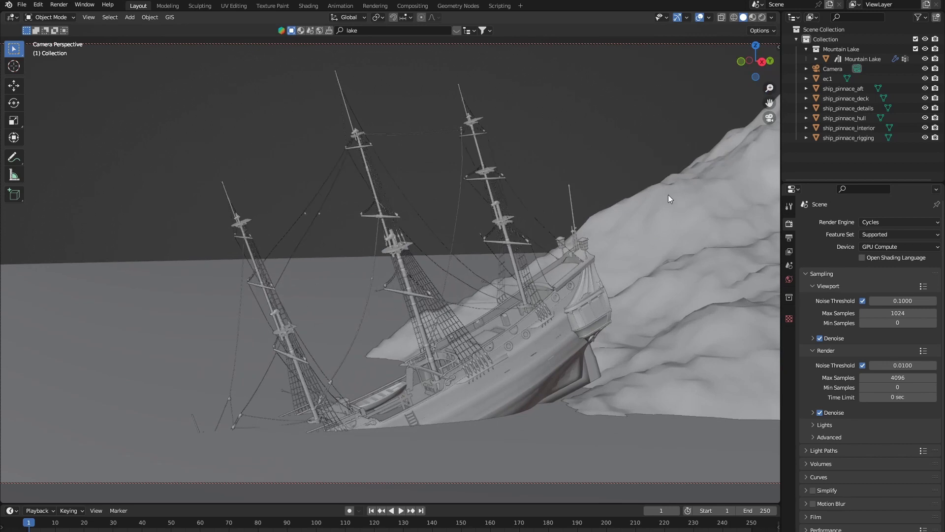
{"action": "middle_click_drag", "start_coordinate": [596, 206], "coordinate": [586, 194], "text": "shift"}
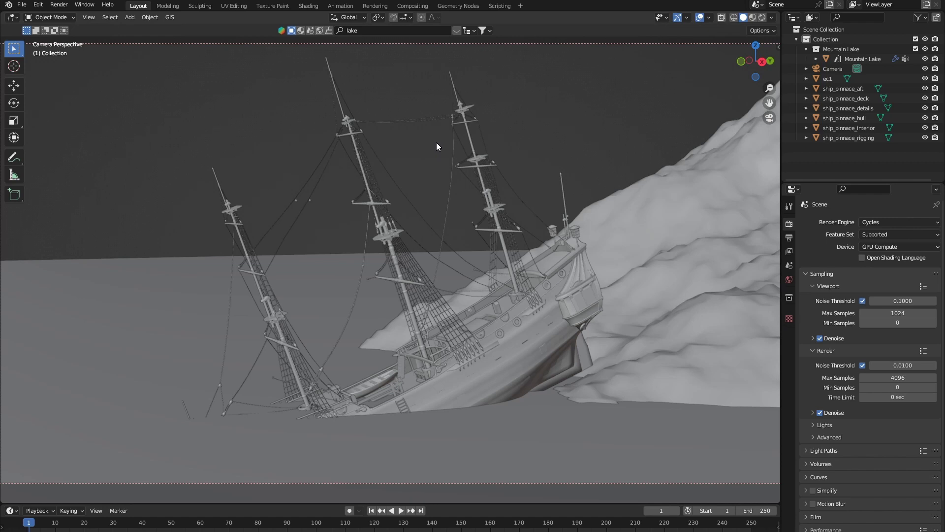
{"action": "left_click", "coordinate": [763, 17]}
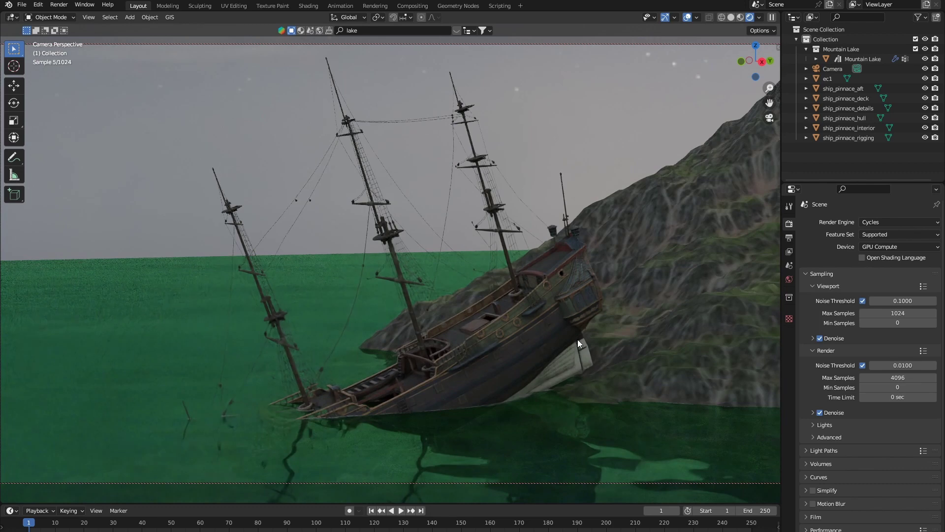
{"action": "scroll", "coordinate": [578, 340], "scroll_direction": "down", "scroll_amount": 8}
{"action": "scroll", "coordinate": [578, 340], "scroll_direction": "up", "scroll_amount": 4}
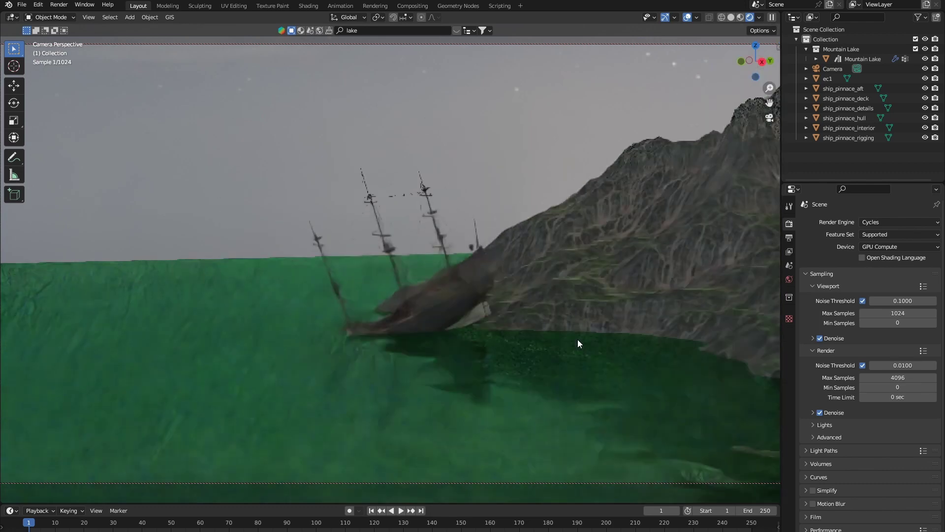
{"action": "scroll", "coordinate": [578, 340], "scroll_direction": "up", "scroll_amount": 4}
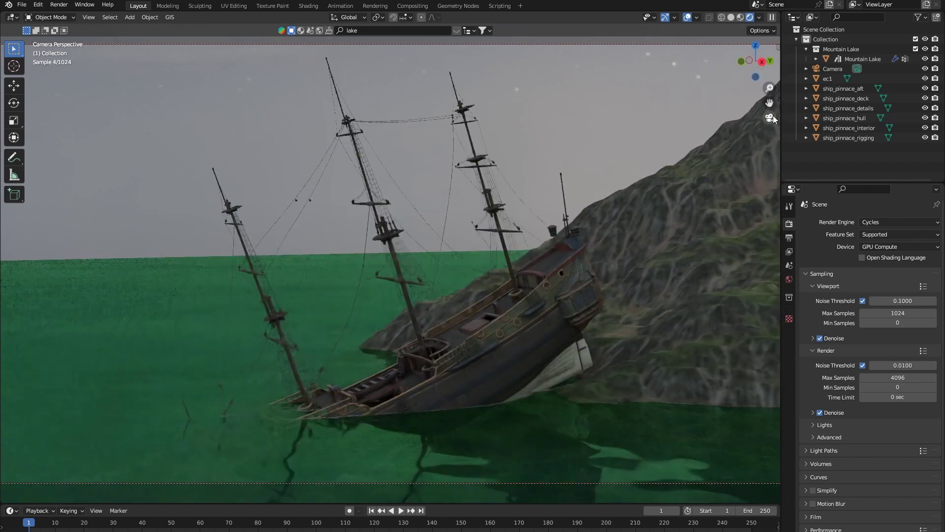
Scale the water volume ec1 up along the Z axis to submerge the ship and check it through the camera.
{"action": "left_click", "coordinate": [771, 118]}
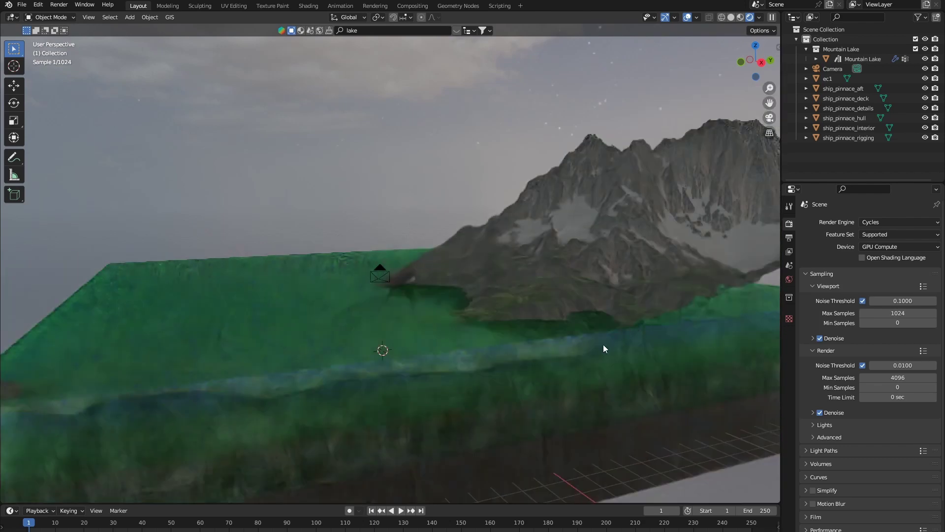
{"action": "left_click", "coordinate": [605, 349]}
{"action": "key", "text": "s"}
{"action": "key", "text": "z"}
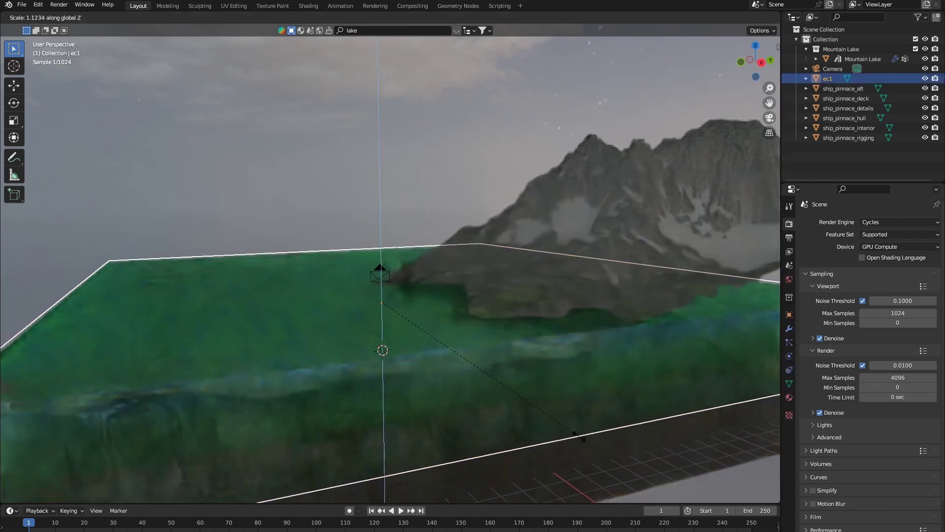
{"action": "left_click", "coordinate": [649, 204]}
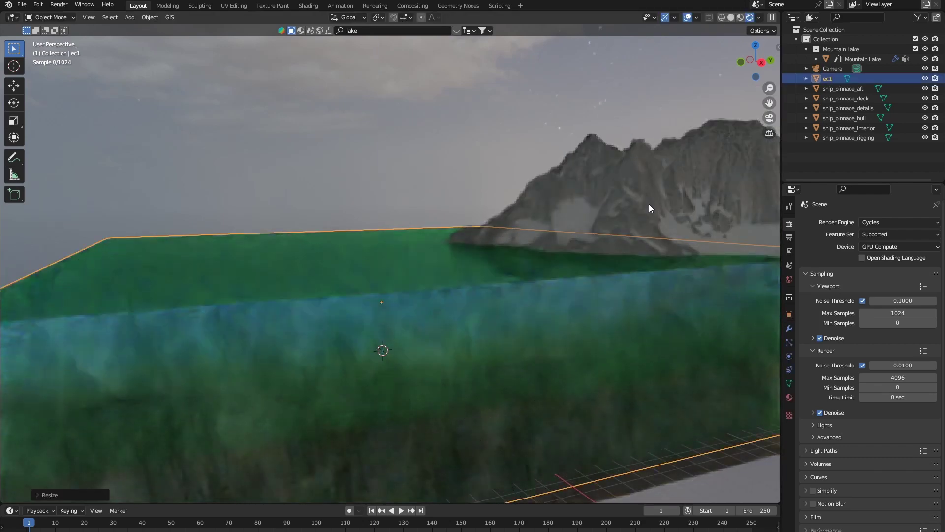
{"action": "left_click", "coordinate": [770, 118]}
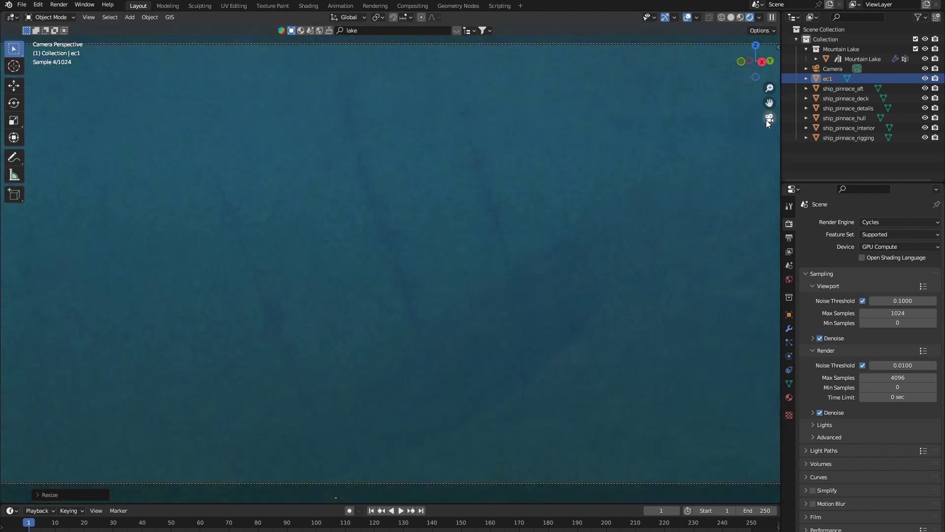
{"action": "key", "text": "ctrl+z"}
{"action": "key", "text": "ctrl+z"}
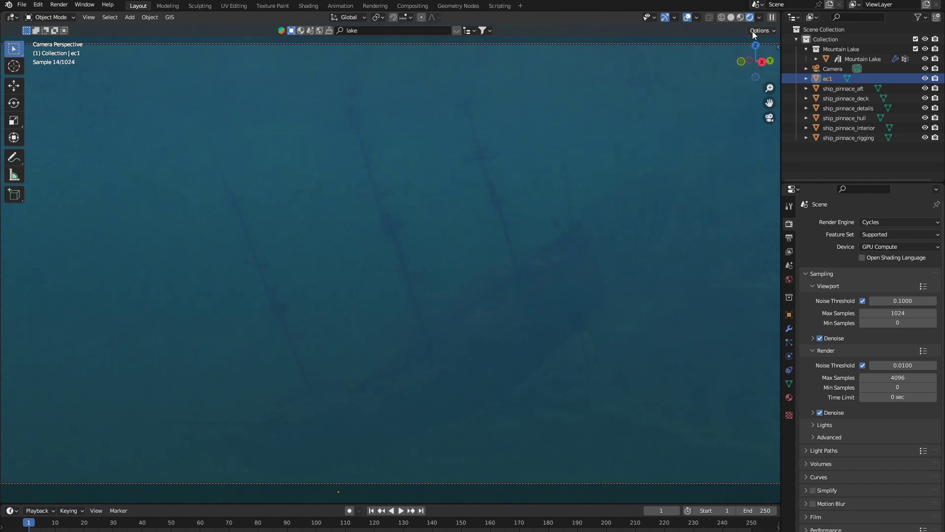
Switch to solid shading and rotate ship_pinnace_hull slightly about the X axis, separate from the other ship parts.
{"action": "left_click", "coordinate": [734, 18]}
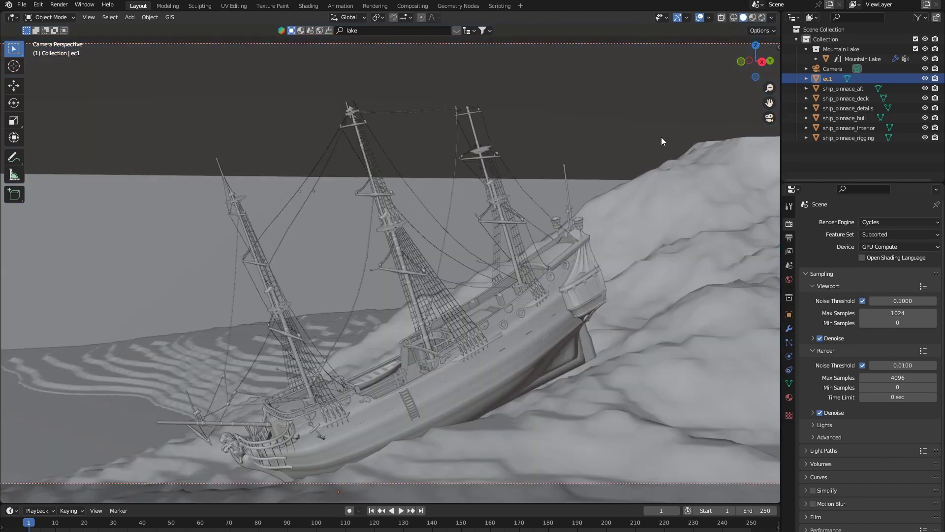
{"action": "left_click", "coordinate": [441, 356]}
{"action": "key", "text": "r"}
{"action": "key", "text": "x"}
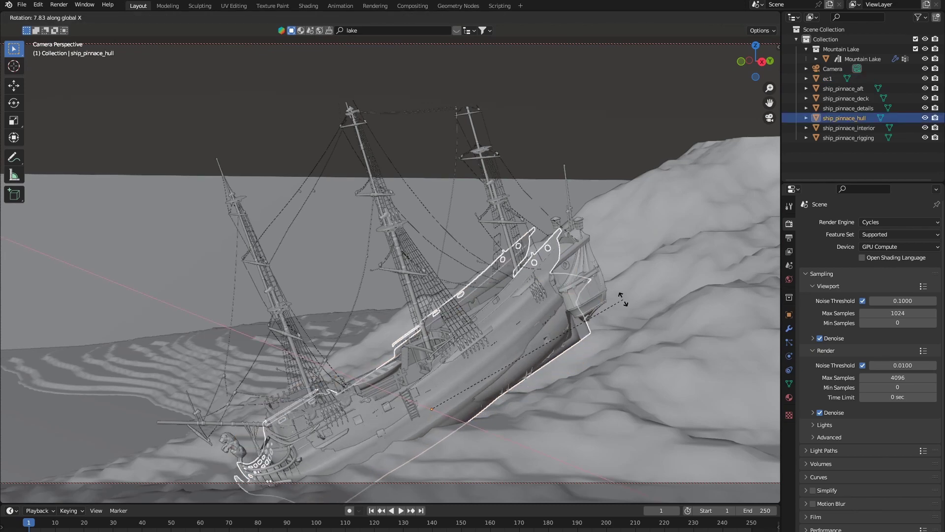
{"action": "left_click", "coordinate": [634, 317]}
Move ship_pinnace_aft away from the hull and rotate it about the X axis so the stern looks broken off.
{"action": "left_click", "coordinate": [584, 267]}
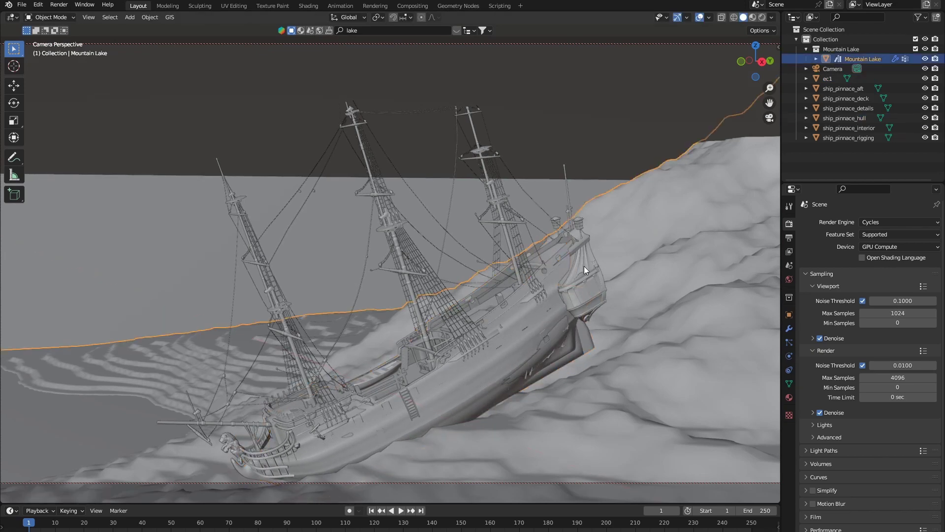
{"action": "left_click", "coordinate": [584, 267]}
{"action": "key", "text": "g"}
{"action": "left_click", "coordinate": [643, 281]}
{"action": "key", "text": "r"}
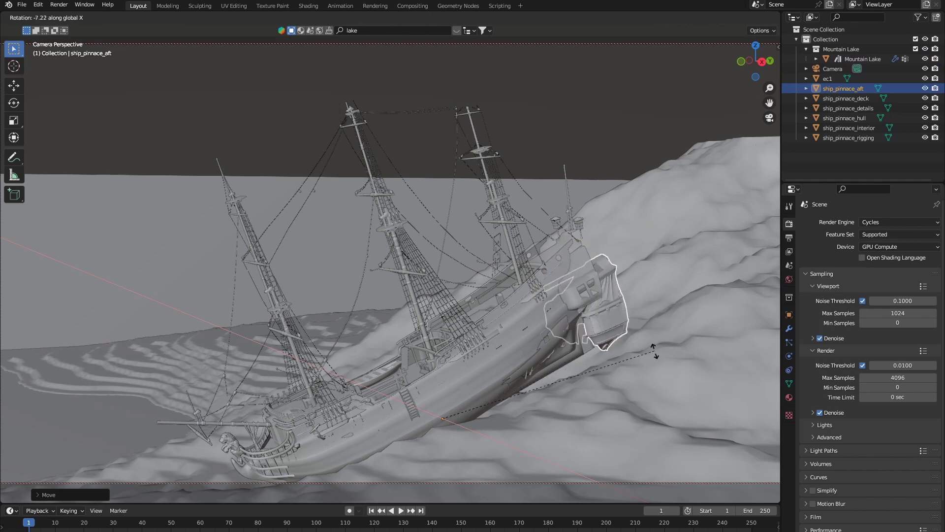
{"action": "left_click", "coordinate": [659, 303]}
Rotate ship_pinnace_rigging slightly so the masts sit out of line with the hull.
{"action": "left_click", "coordinate": [658, 298]}
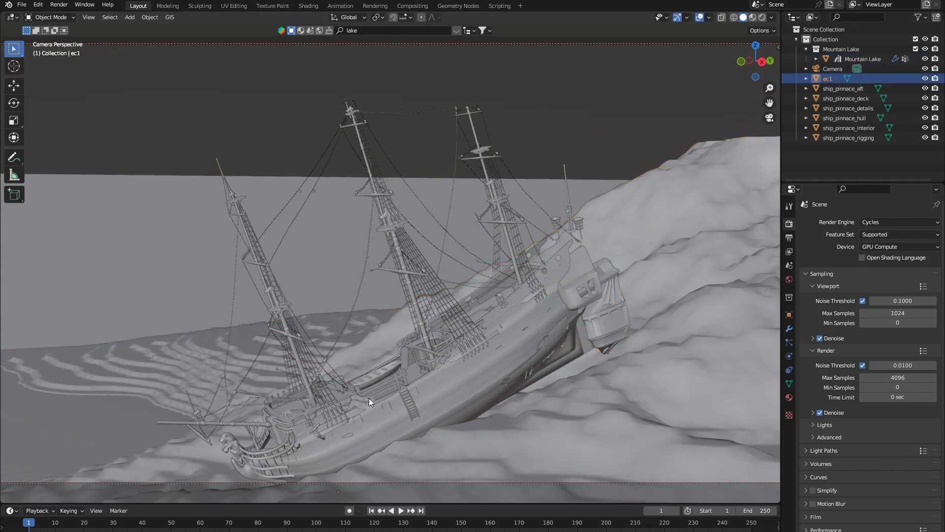
{"action": "left_click", "coordinate": [227, 422]}
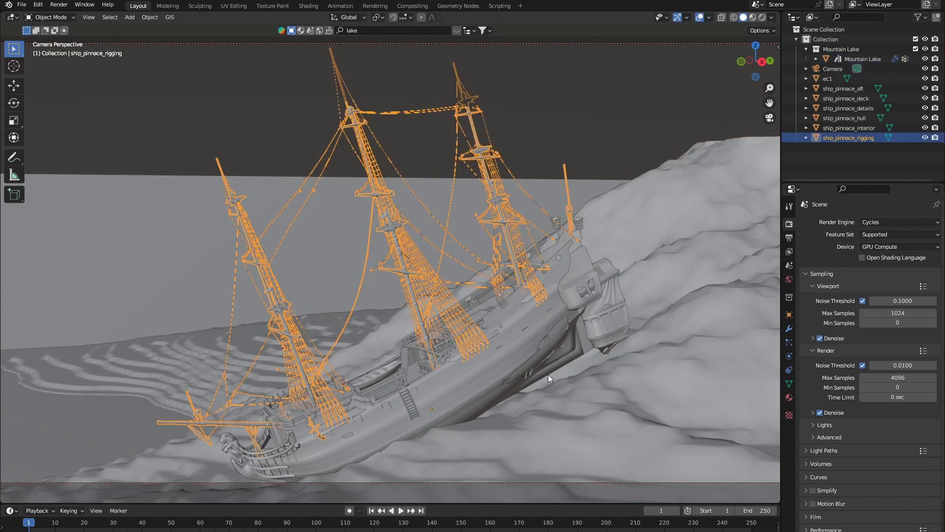
{"action": "key", "text": "r"}
{"action": "left_click", "coordinate": [598, 358]}
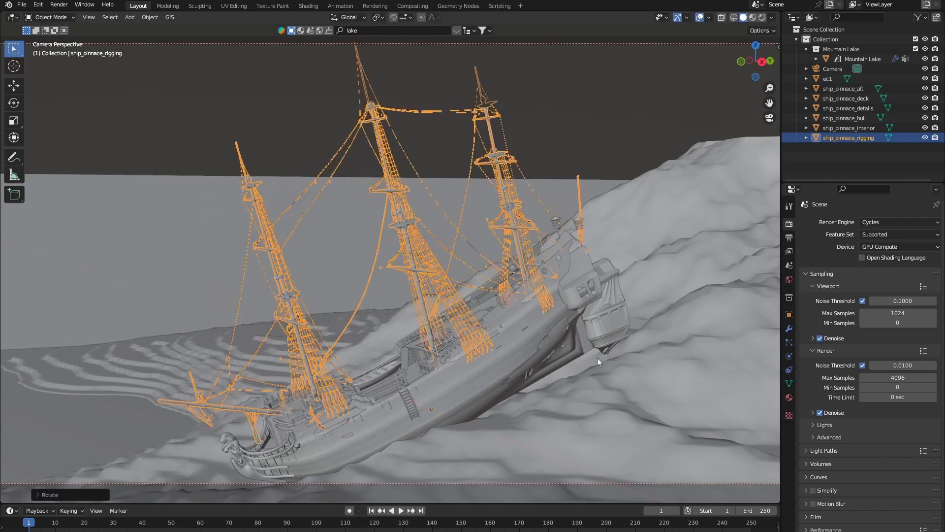
{"action": "left_click", "coordinate": [598, 357]}
{"action": "left_click", "coordinate": [302, 413]}
{"action": "left_click", "coordinate": [447, 400]}
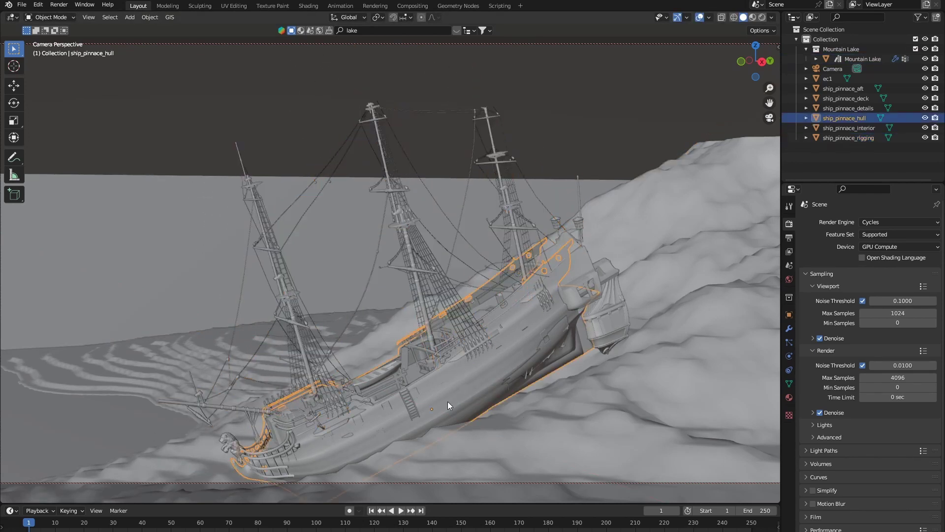
{"action": "key", "text": "shift+a"}
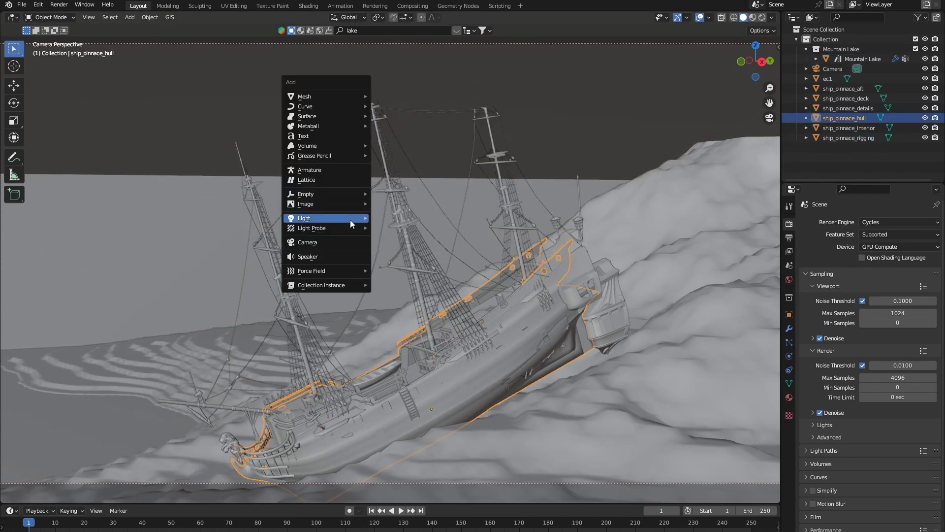
{"action": "left_click", "coordinate": [379, 229]}
{"action": "key", "text": "Delete"}
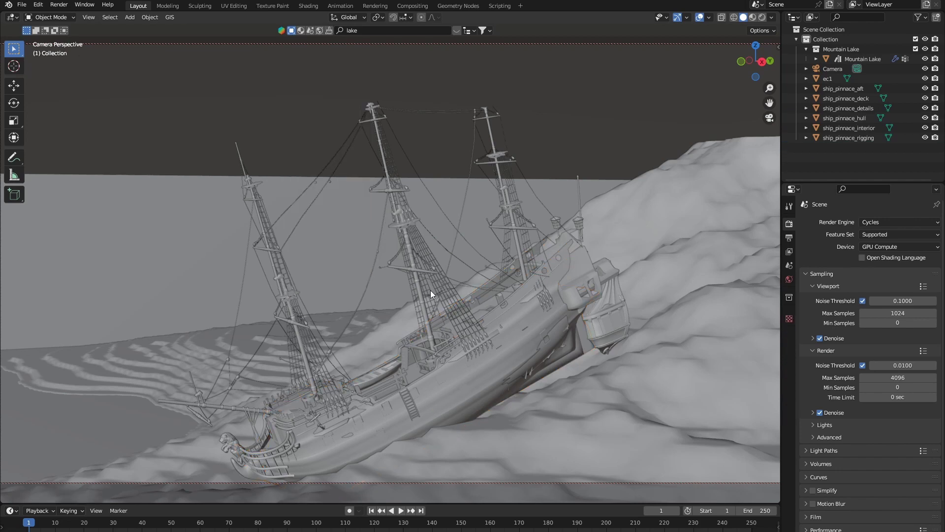
Add a point light and raise it along the Z axis to the upper part of the water volume.
{"action": "key", "text": "shift+a"}
{"action": "left_click", "coordinate": [463, 291]}
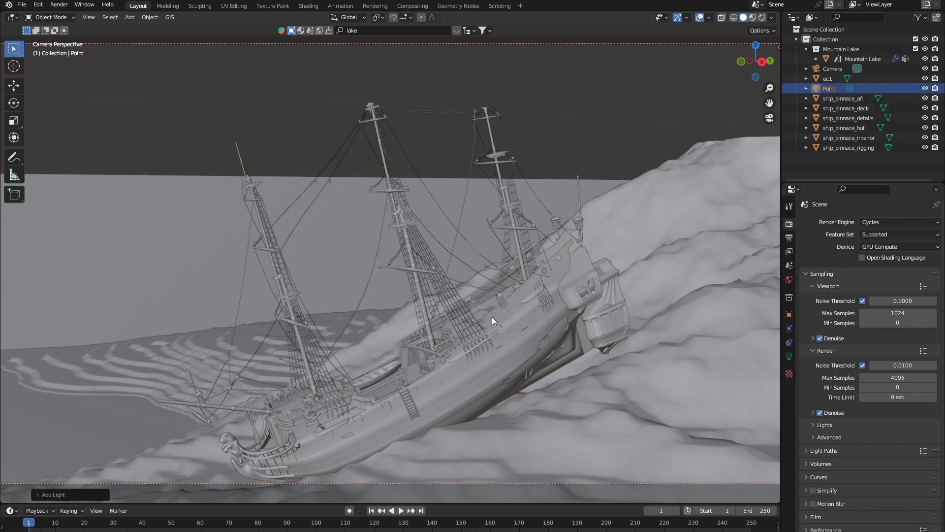
{"action": "key", "text": "g"}
{"action": "key", "text": "z"}
{"action": "left_click", "coordinate": [510, 349]}
{"action": "left_click", "coordinate": [771, 120]}
{"action": "scroll", "coordinate": [499, 178], "scroll_direction": "down", "scroll_amount": 12}
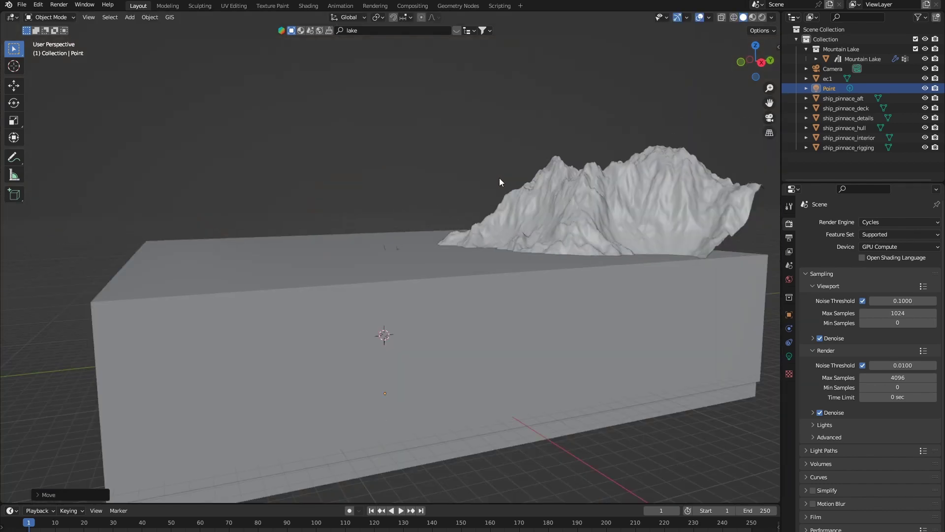
{"action": "key", "text": "g"}
{"action": "key", "text": "z"}
{"action": "left_click", "coordinate": [529, 222]}
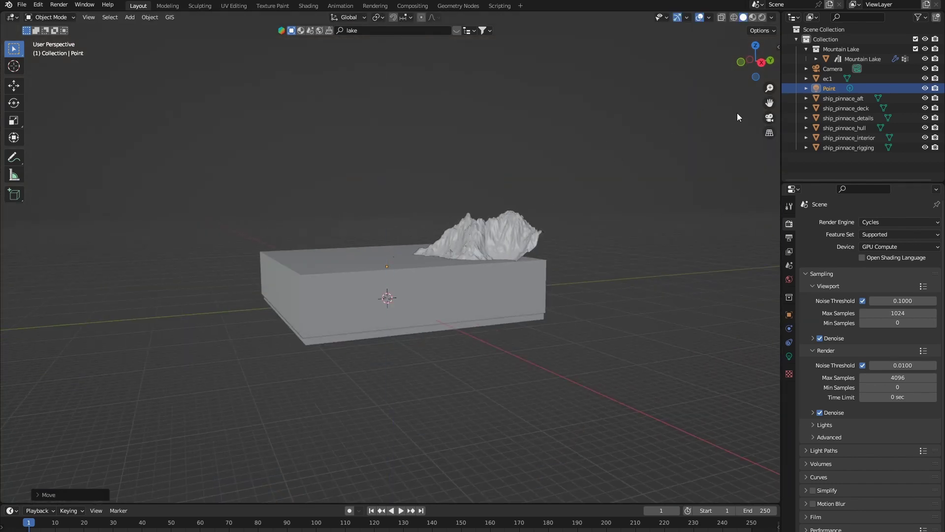
Position the point light in the camera view just above the ship's deck, between the front and main masts.
{"action": "left_click", "coordinate": [770, 119]}
{"action": "key", "text": "g"}
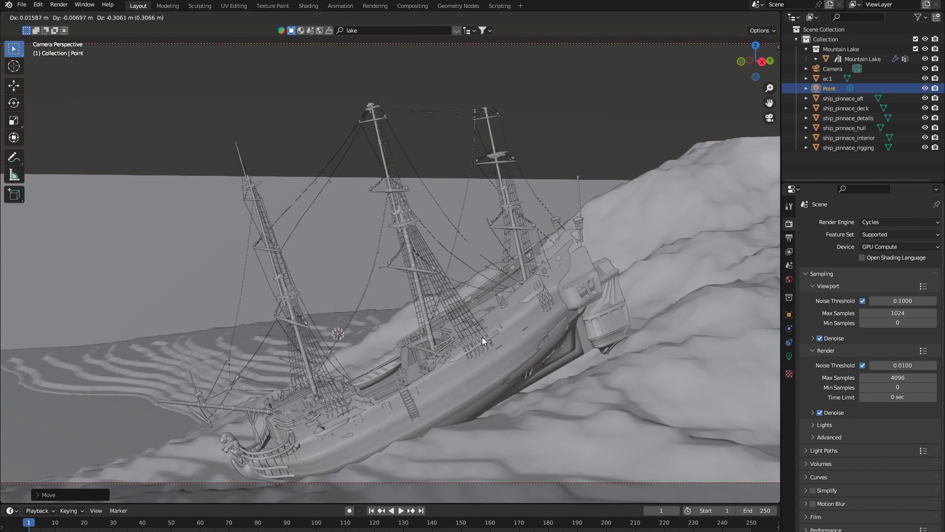
{"action": "left_click", "coordinate": [540, 364]}
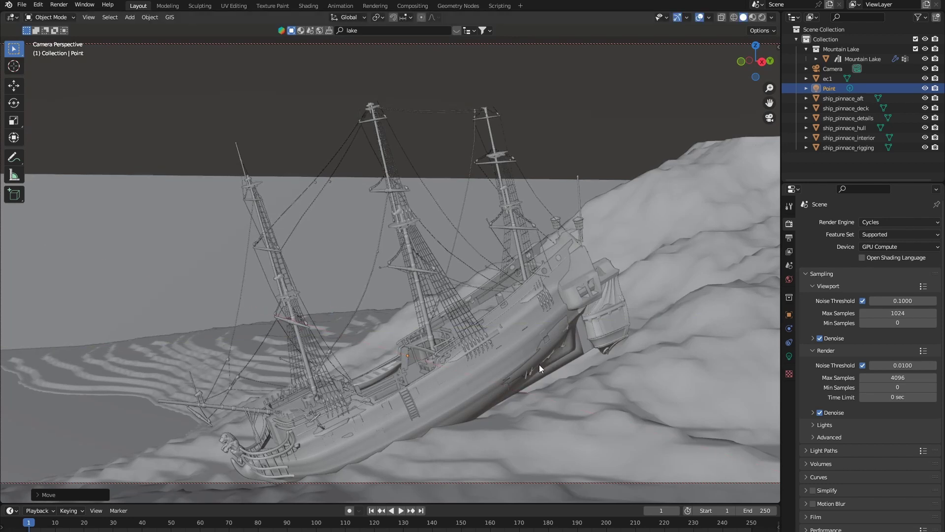
{"action": "key", "text": "s"}
{"action": "left_click", "coordinate": [744, 373]}
{"action": "key", "text": "g"}
{"action": "left_click", "coordinate": [652, 348]}
Set the point light's radius to about 3.05 m and its power to 500 W, using rendered shading.
{"action": "left_click", "coordinate": [789, 356]}
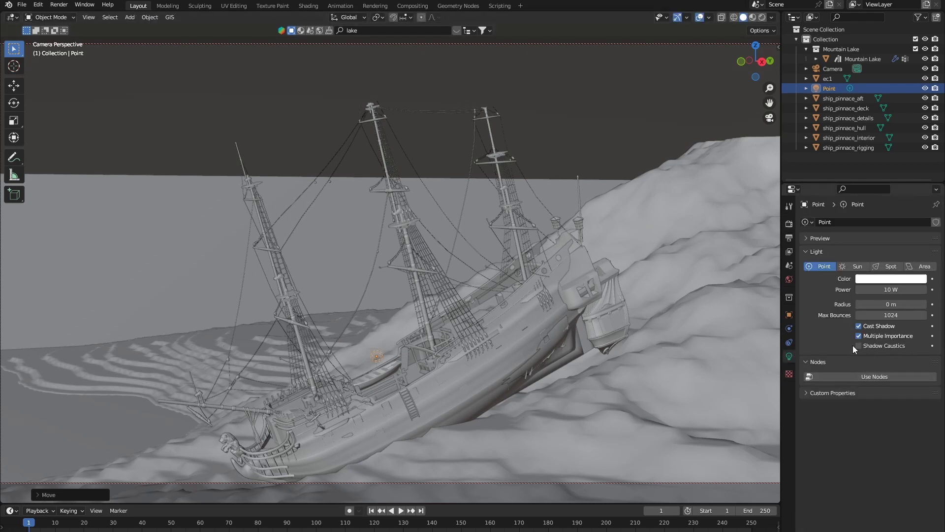
{"action": "left_click_drag", "start_coordinate": [881, 303], "coordinate": [904, 304]}
{"action": "left_click", "coordinate": [763, 17]}
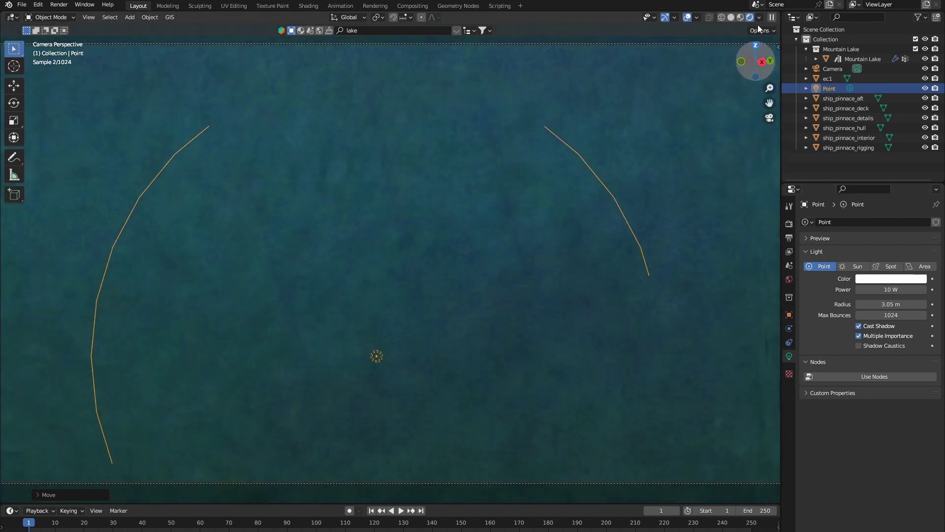
{"action": "left_click", "coordinate": [889, 289]}
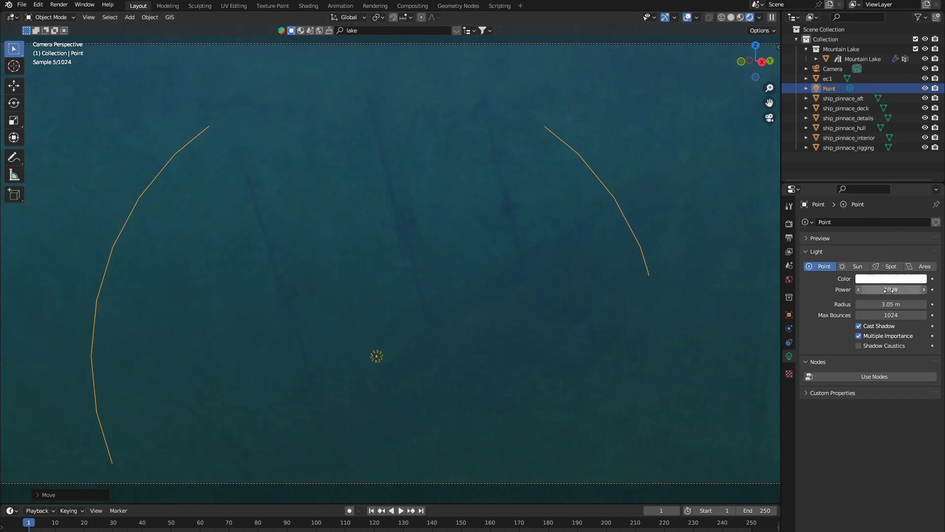
{"action": "type", "text": "500"}
{"action": "key", "text": "Return"}
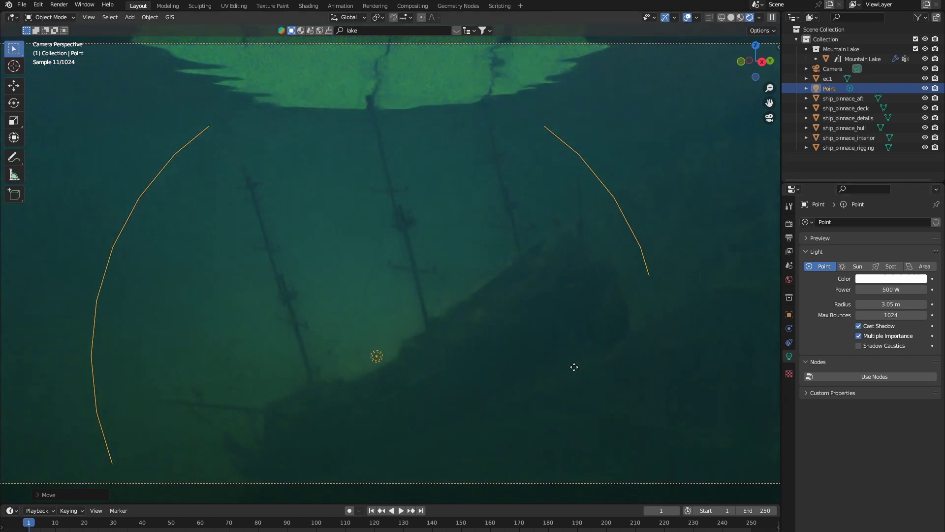
Move the point light along the X axis, slightly closer to the camera and towards the middle mast of the ship.
{"action": "key", "text": "g"}
{"action": "key", "text": "y"}
{"action": "key", "text": "x"}
{"action": "left_click", "coordinate": [606, 393]}
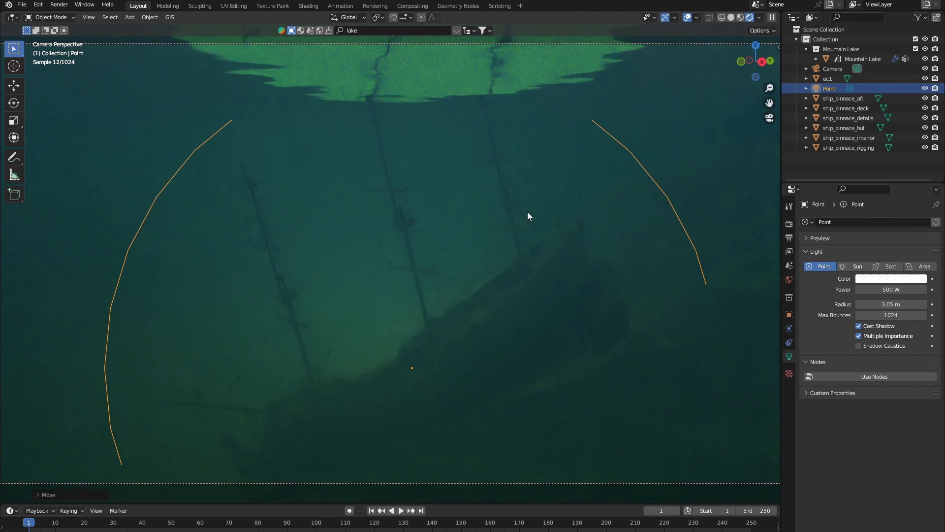
Leave the camera view and examine the lit shipwreck, water surface and mountain from above and from several sides.
{"action": "left_click", "coordinate": [770, 118]}
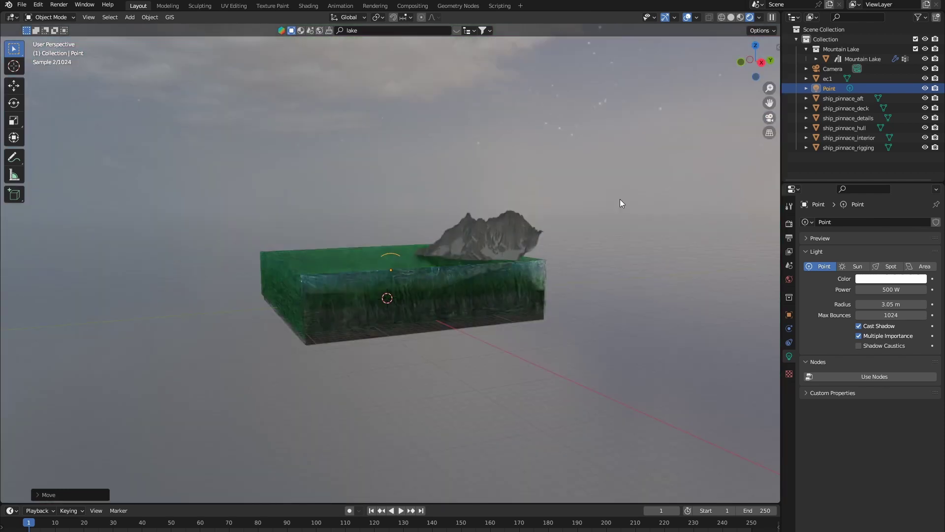
{"action": "middle_click_drag", "start_coordinate": [520, 287], "coordinate": [532, 297]}
{"action": "scroll", "coordinate": [562, 307], "scroll_direction": "up", "scroll_amount": 8}
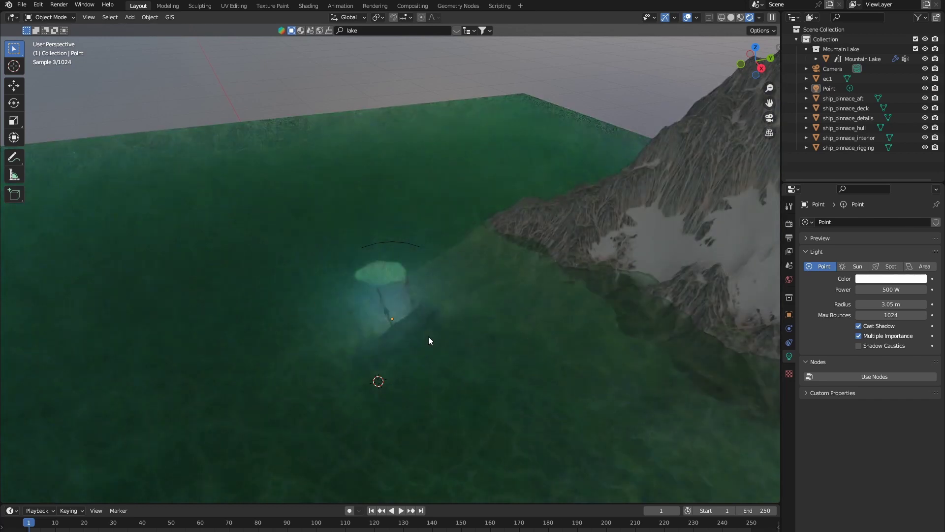
{"action": "middle_click_drag", "start_coordinate": [516, 389], "coordinate": [650, 377]}
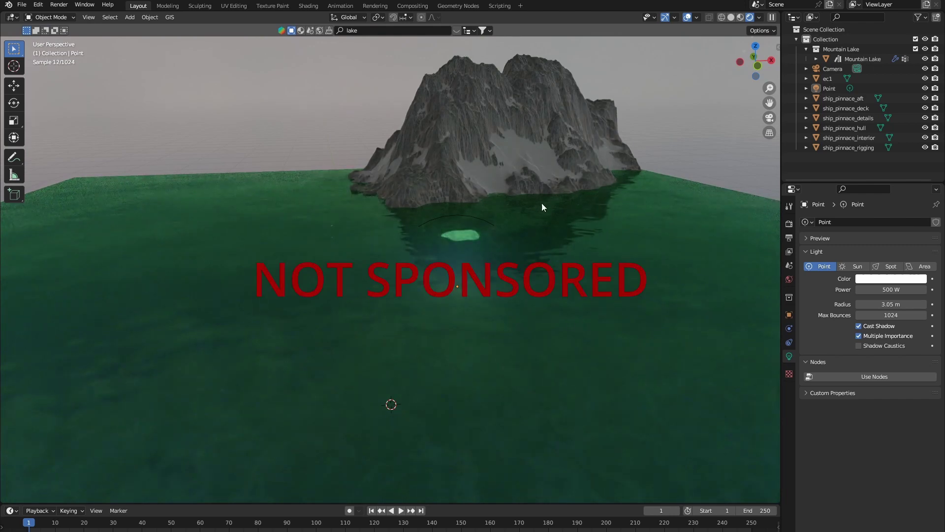
{"action": "middle_click_drag", "start_coordinate": [542, 203], "coordinate": [436, 257]}
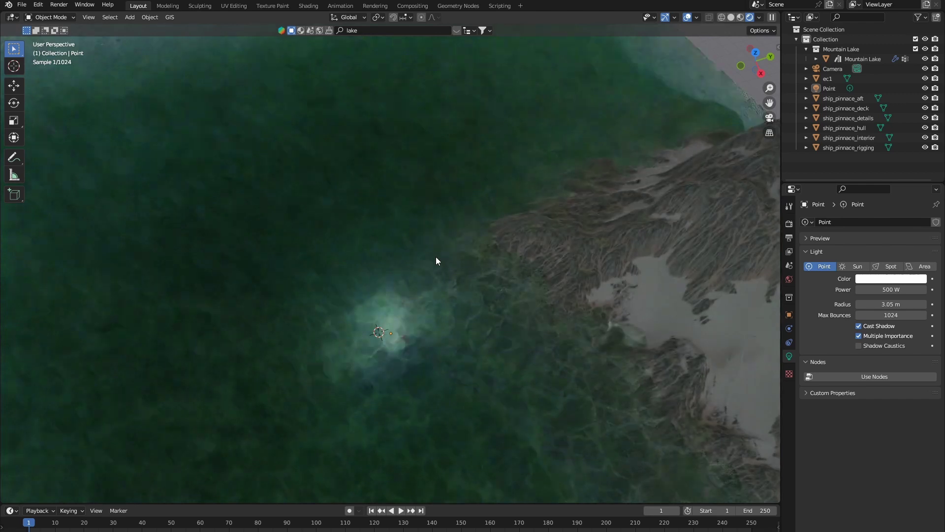
{"action": "middle_click_drag", "start_coordinate": [499, 363], "coordinate": [535, 320]}
{"action": "scroll", "coordinate": [534, 319], "scroll_direction": "down", "scroll_amount": 5}
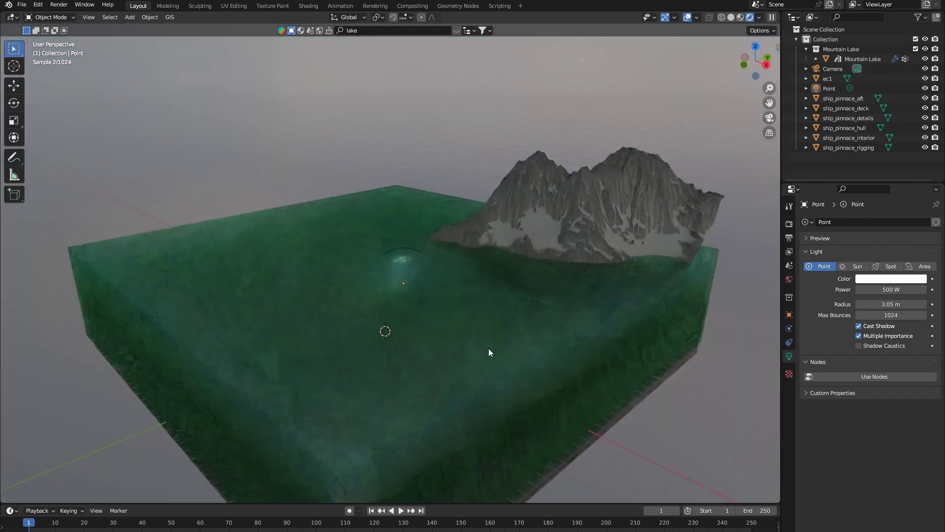
{"action": "scroll", "coordinate": [519, 350], "scroll_direction": "up", "scroll_amount": 3}
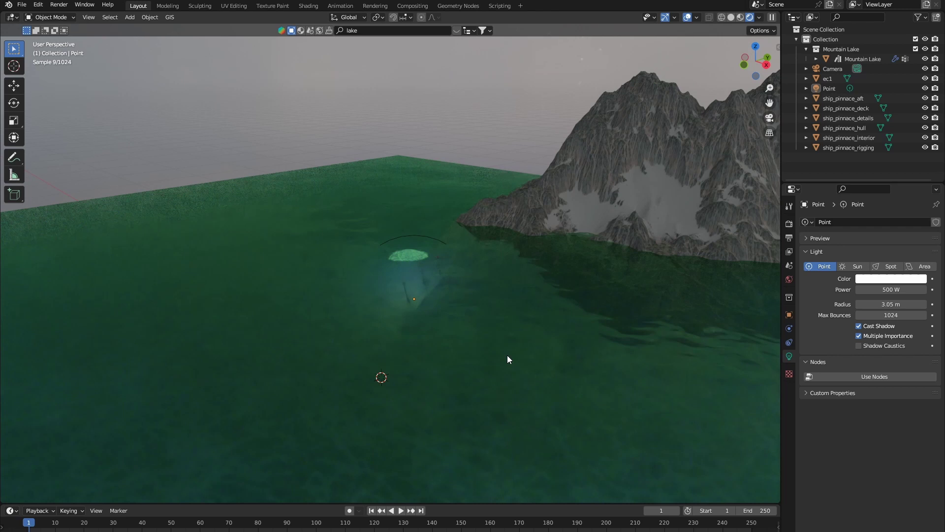
{"action": "scroll", "coordinate": [508, 358], "scroll_direction": "up", "scroll_amount": 2}
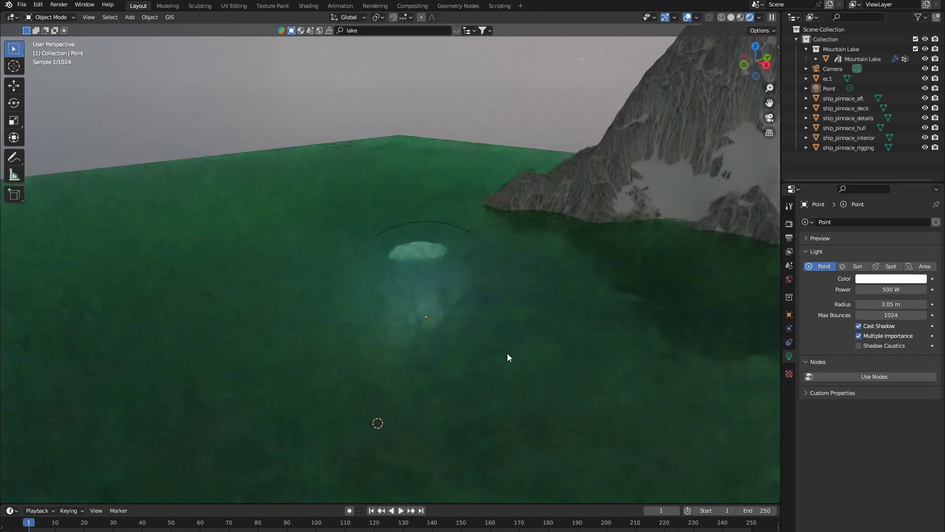